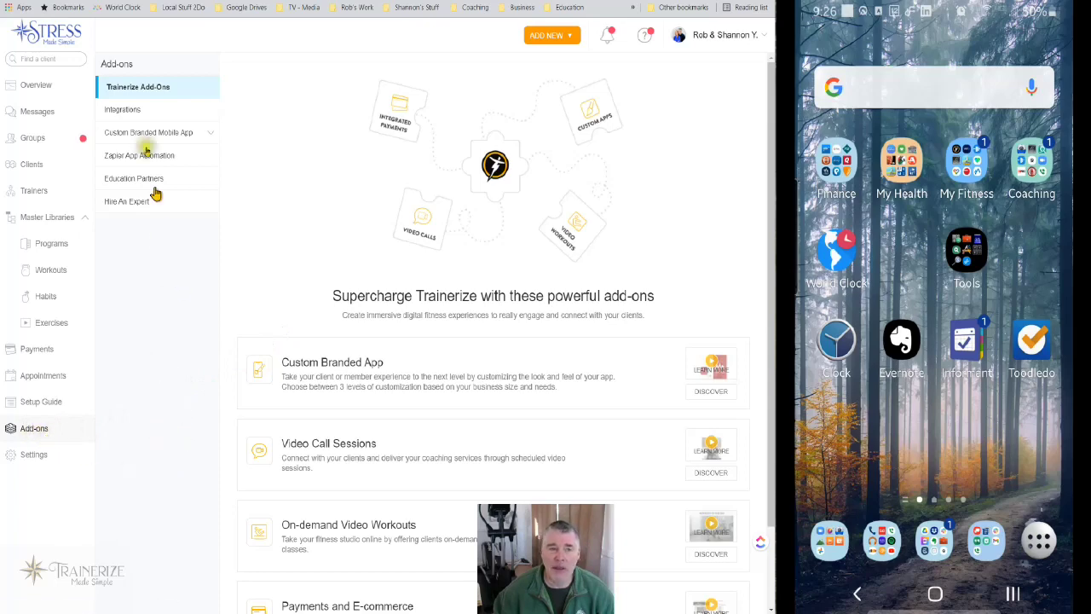
Show Integrations and scroll to the connected Beta Labs Meal photos and tracker add-on
click(128, 111)
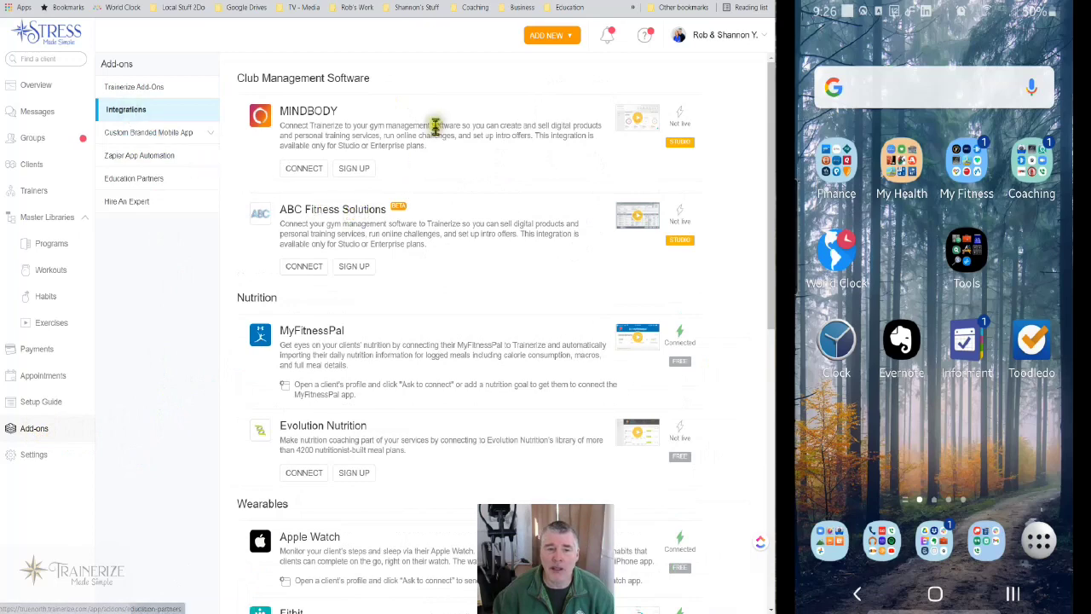
scroll(454, 256, down, 3)
scroll(455, 258, down, 4)
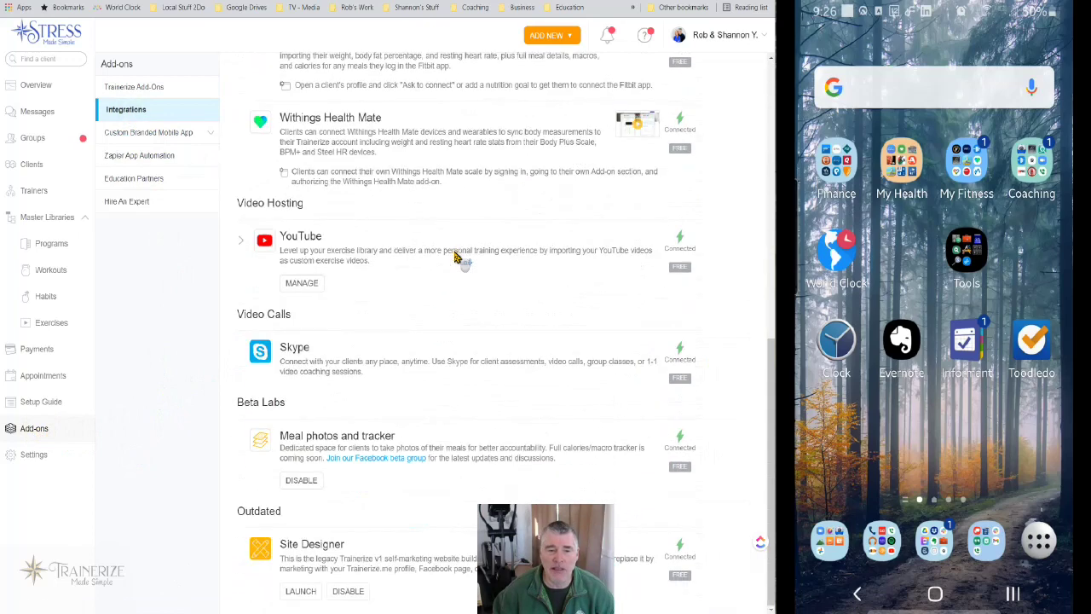
click(327, 482)
click(329, 484)
click(329, 483)
click(329, 481)
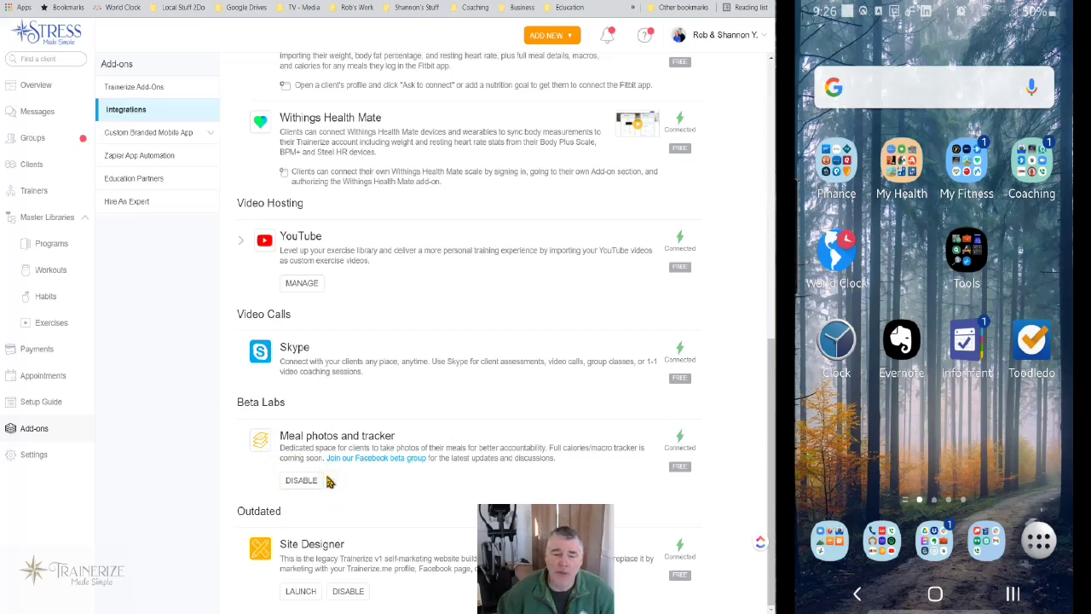
click(281, 477)
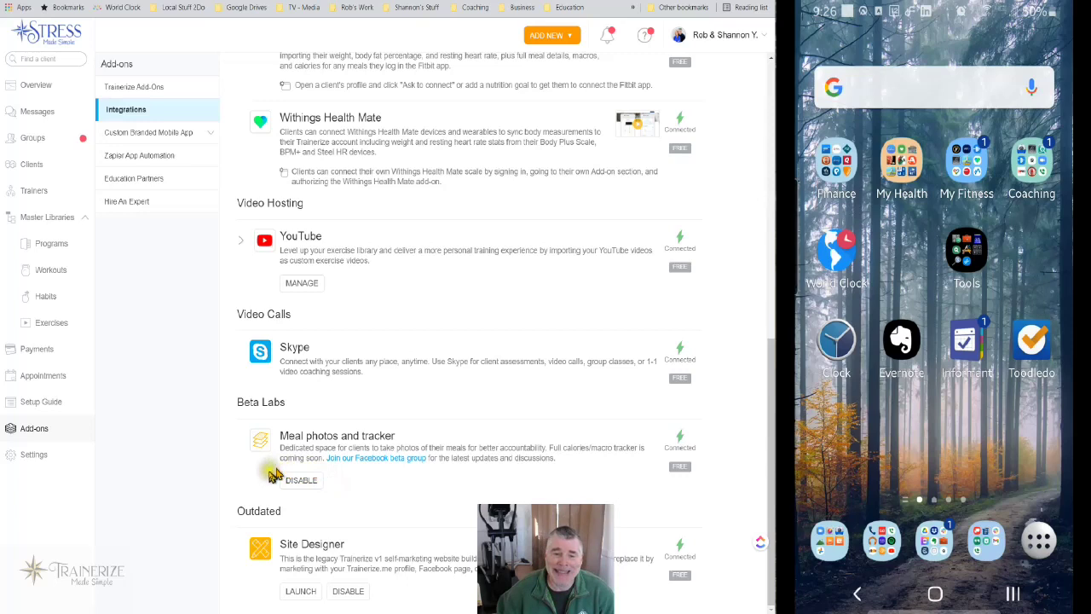
click(334, 484)
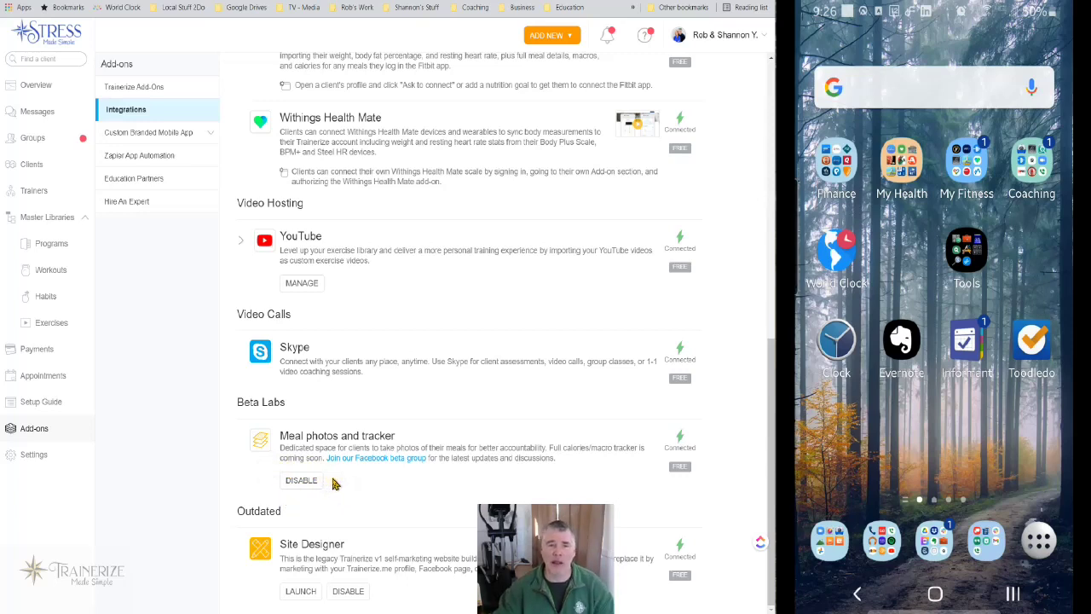
click(333, 477)
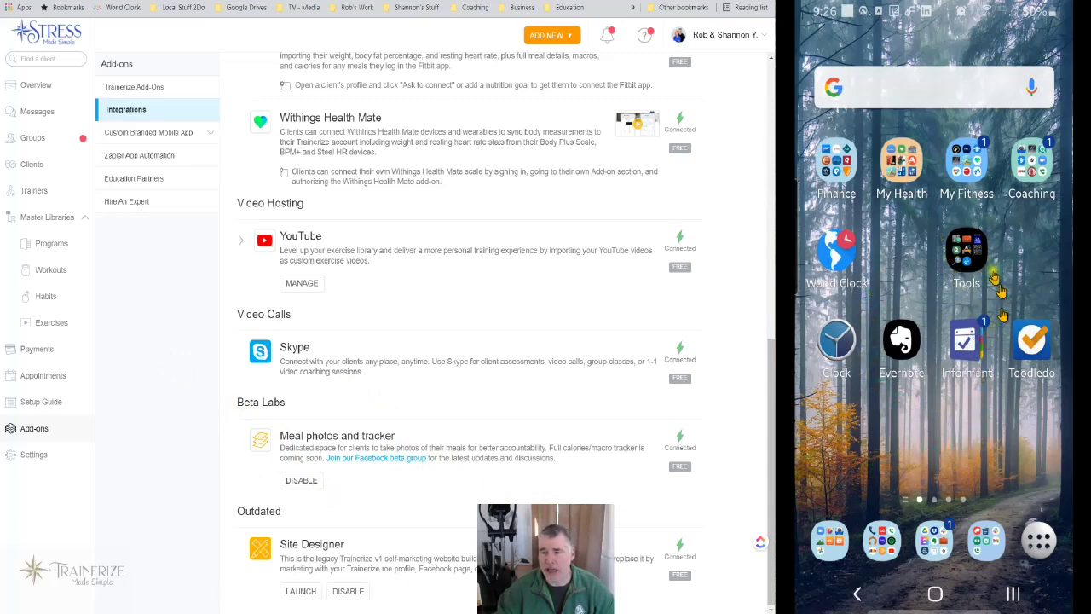
Launch the Fitness App from the phone's My Fitness folder to reach the client profile
click(970, 161)
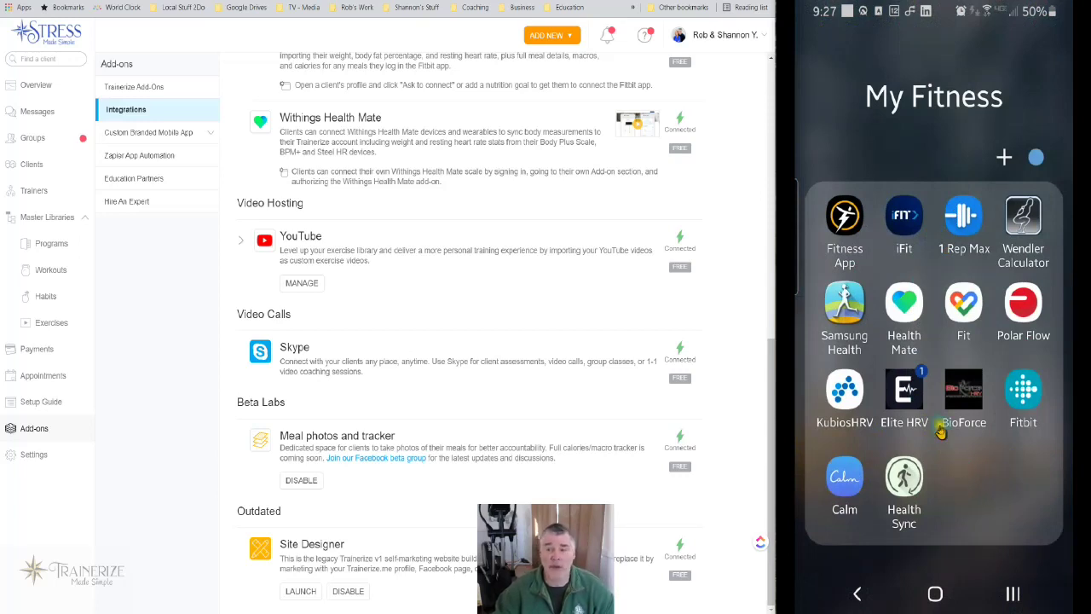
click(844, 218)
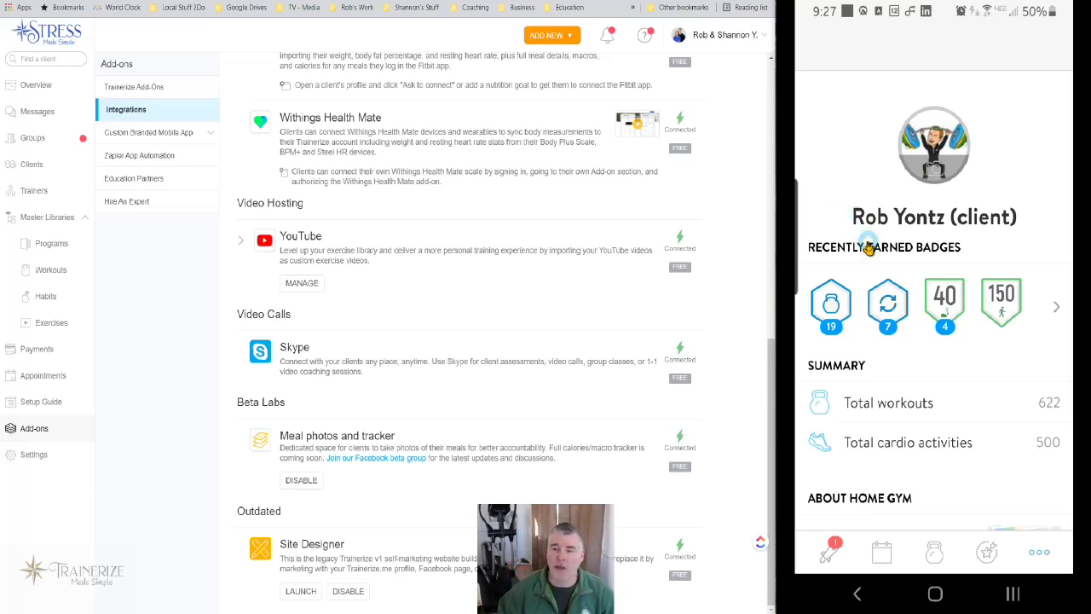
Switch the client app to Things To Do Today for 16 Apr 2021
click(837, 552)
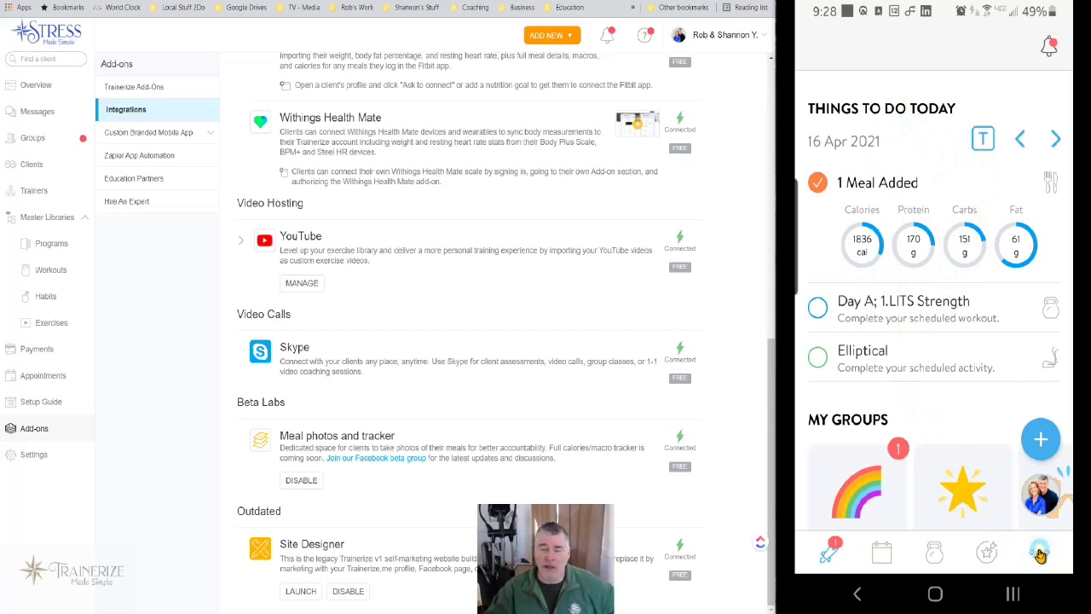
Change the client's meal tracker in My Settings to Full meal tracking with Fitbit
click(1040, 554)
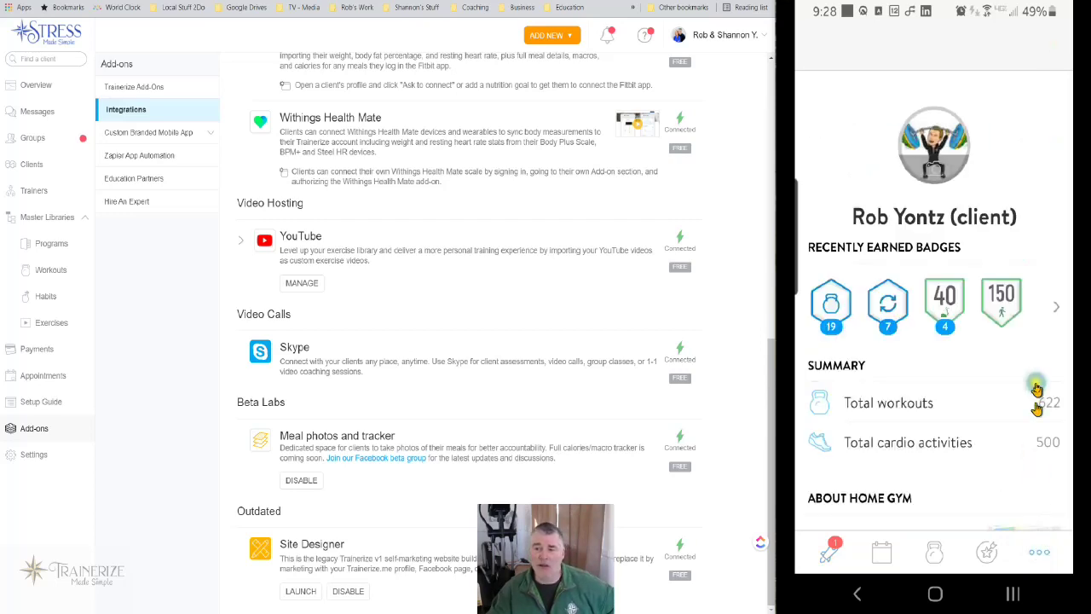
scroll(934, 382, down, 5)
scroll(935, 382, down, 5)
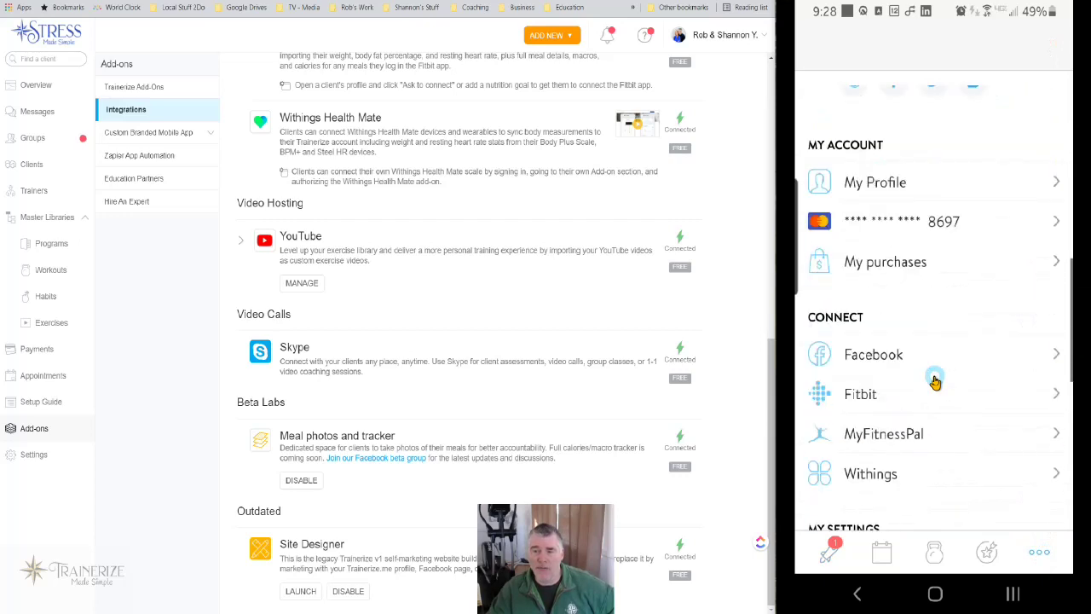
scroll(935, 382, down, 5)
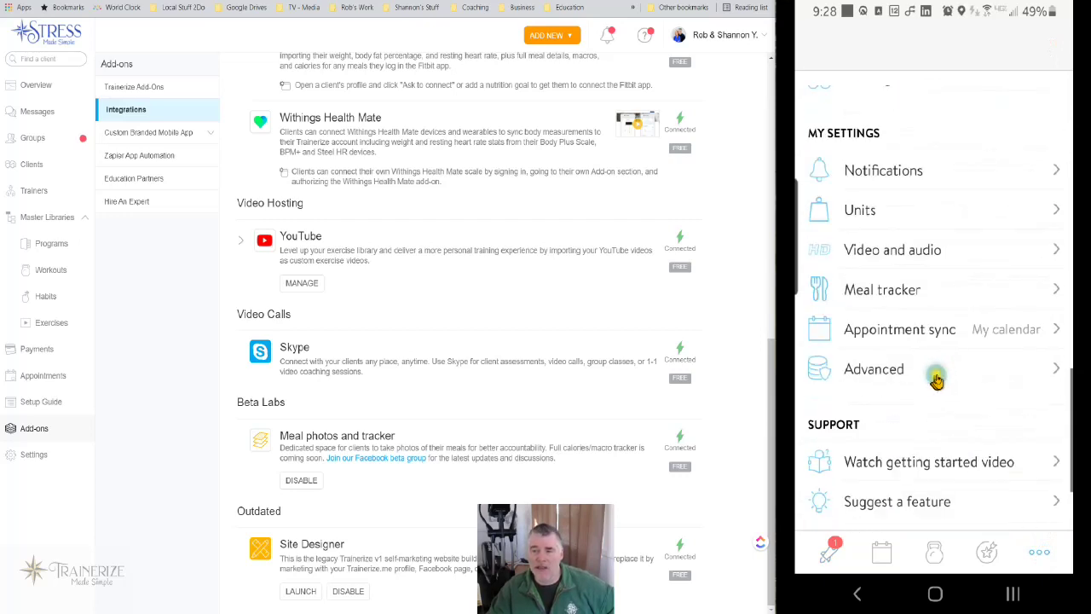
click(878, 295)
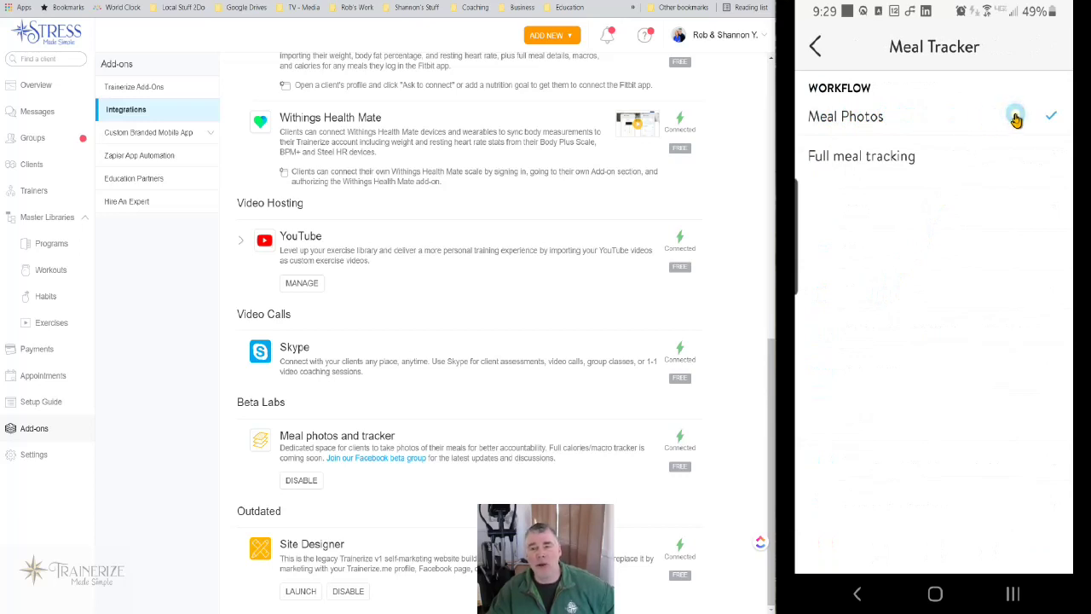
click(922, 159)
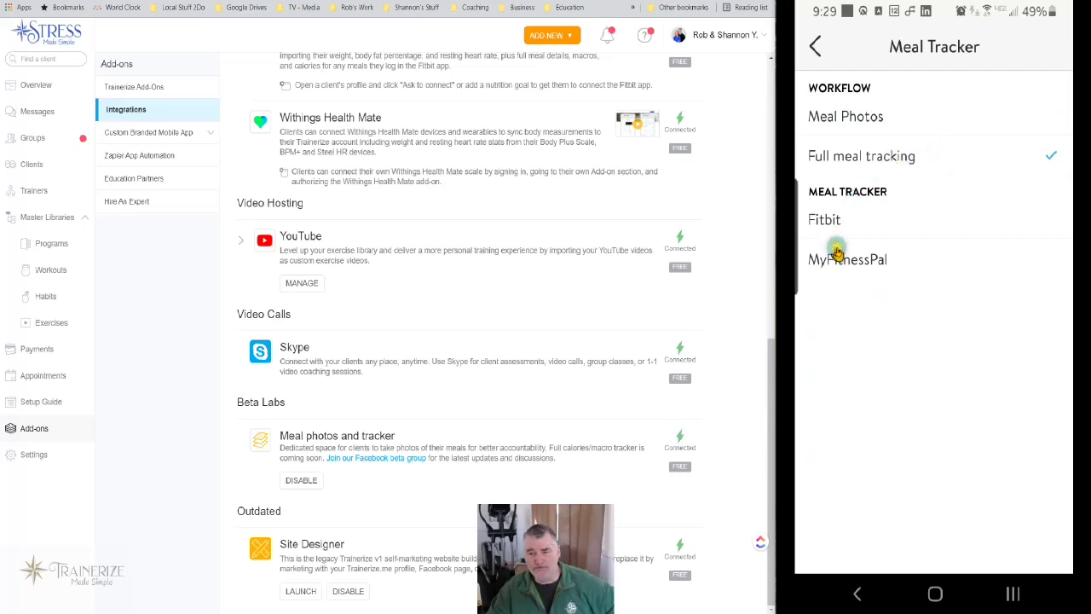
click(960, 229)
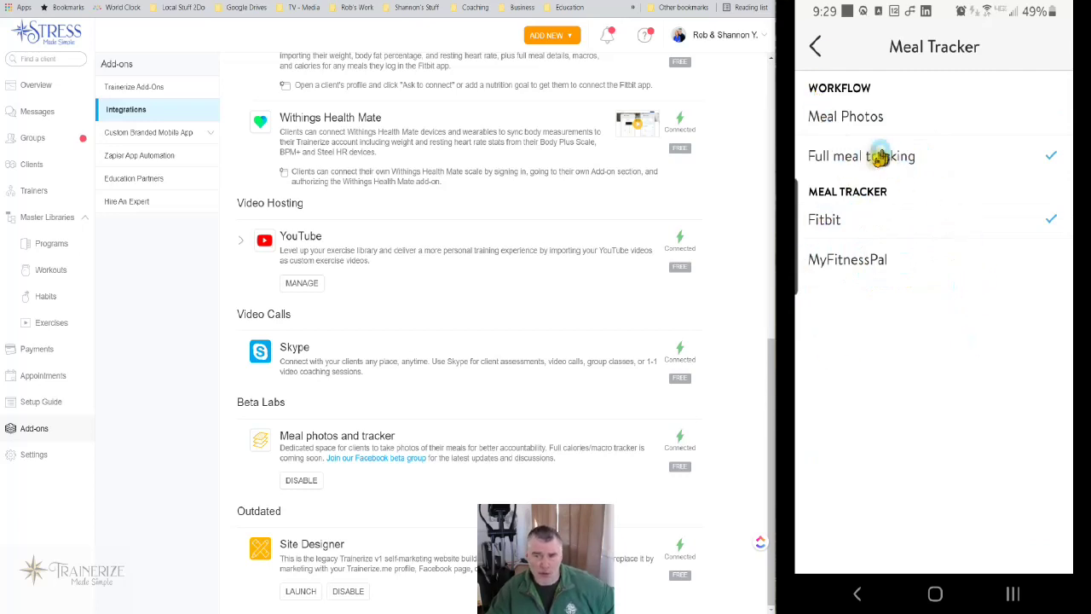
click(817, 49)
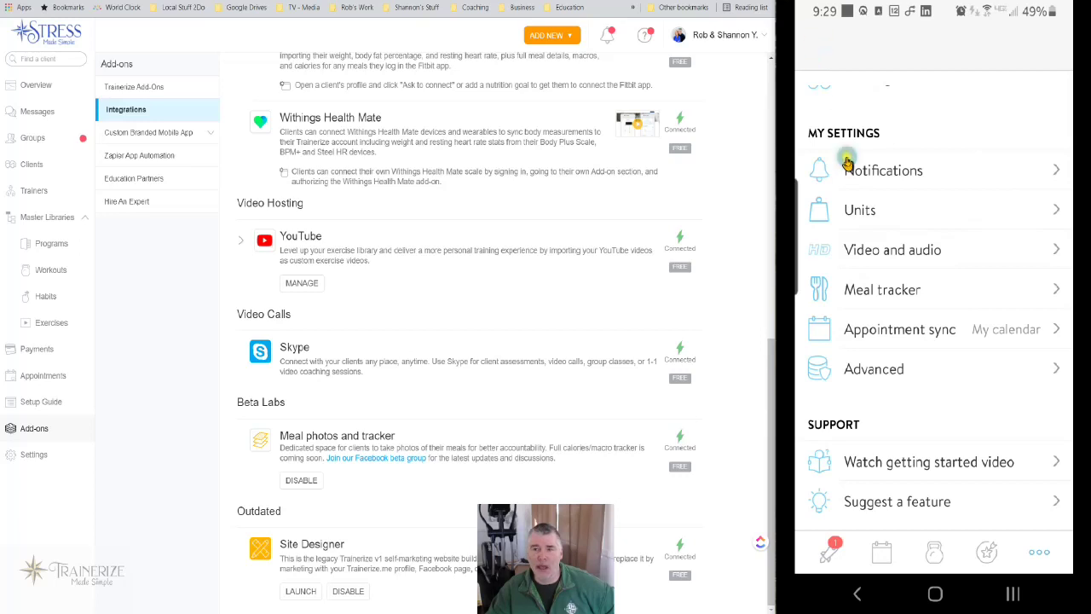
Add a Meal from today's + menu, handing off to the Fitbit app
click(829, 551)
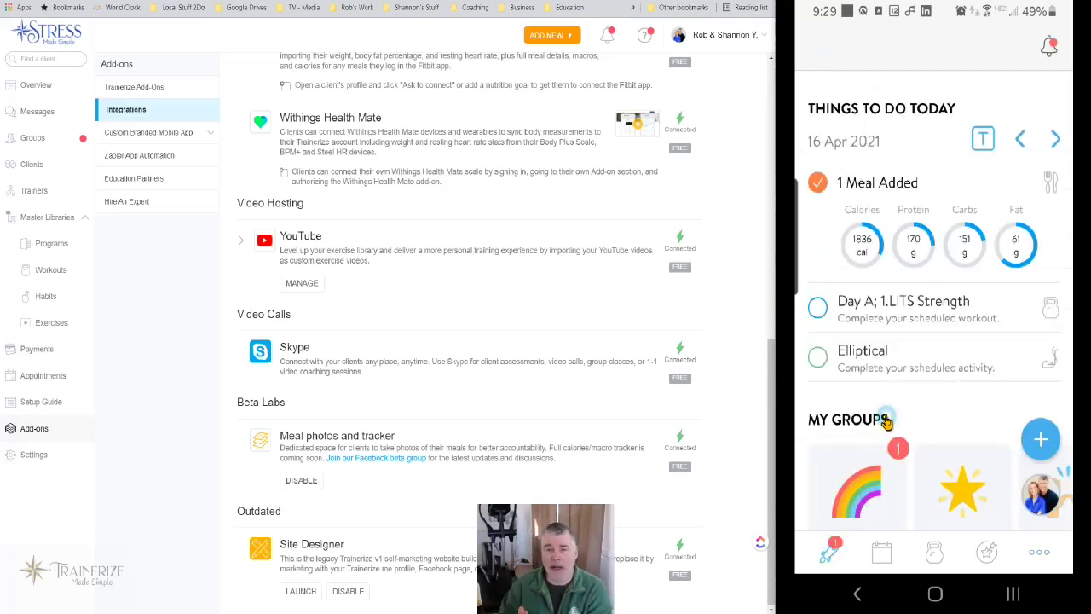
click(1041, 437)
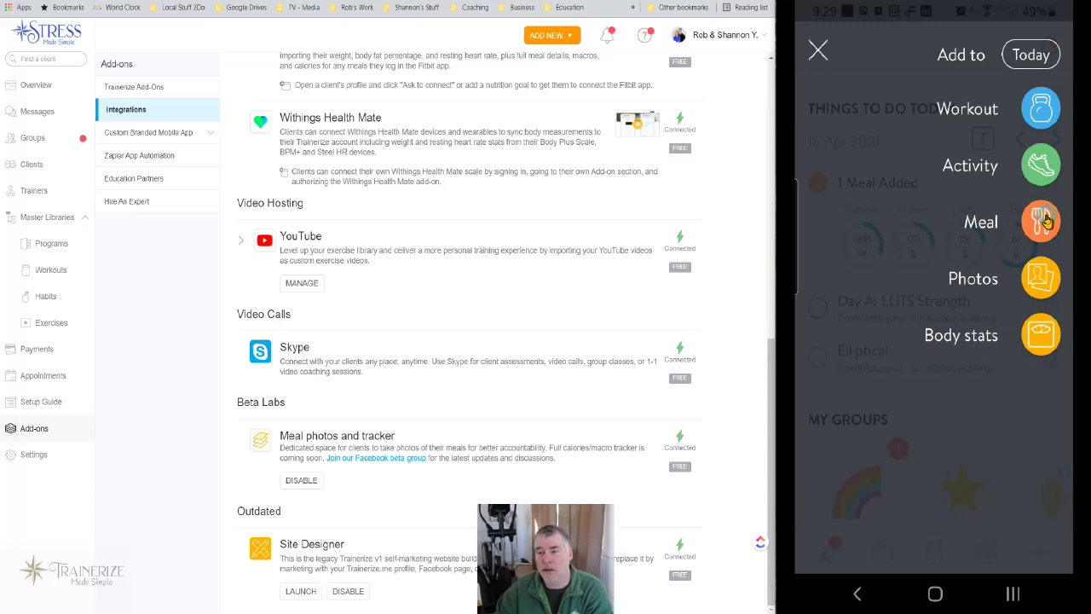
click(1043, 222)
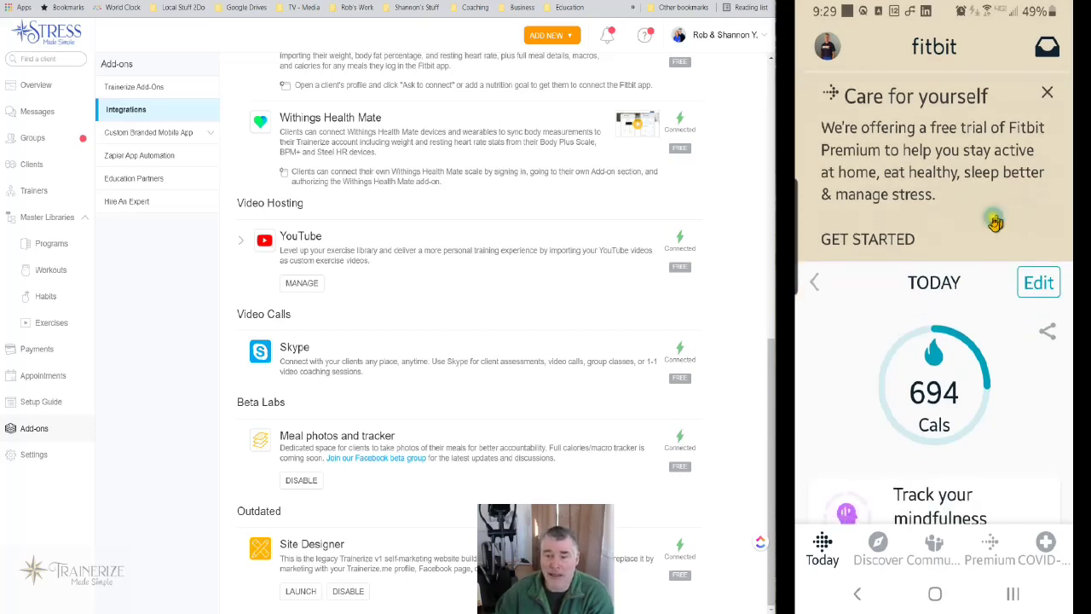
Dismiss the Fitbit premium promo and show today's food and calories details
click(823, 545)
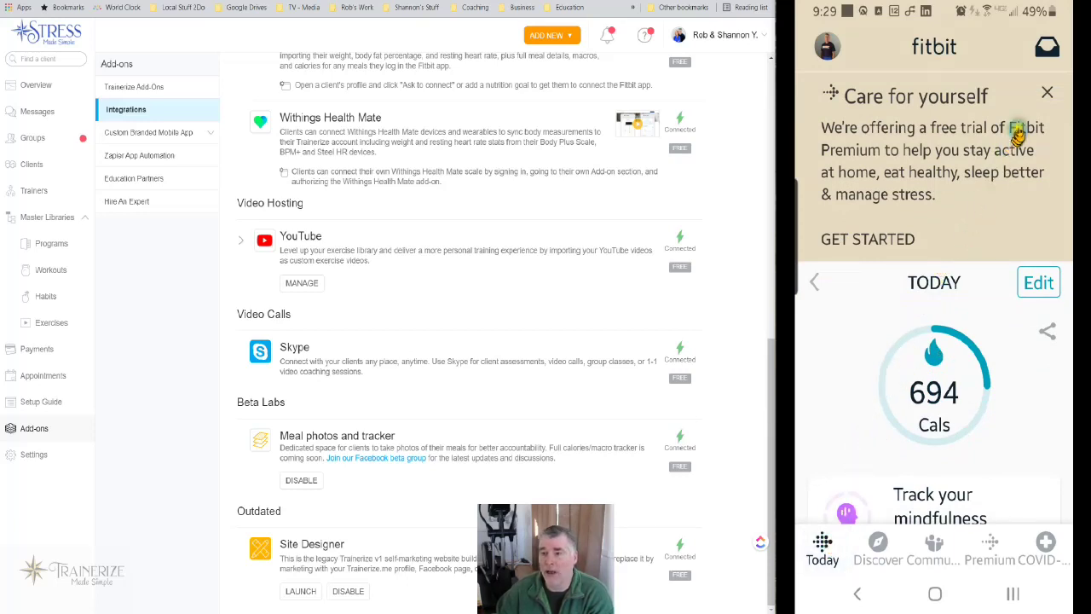
click(1047, 92)
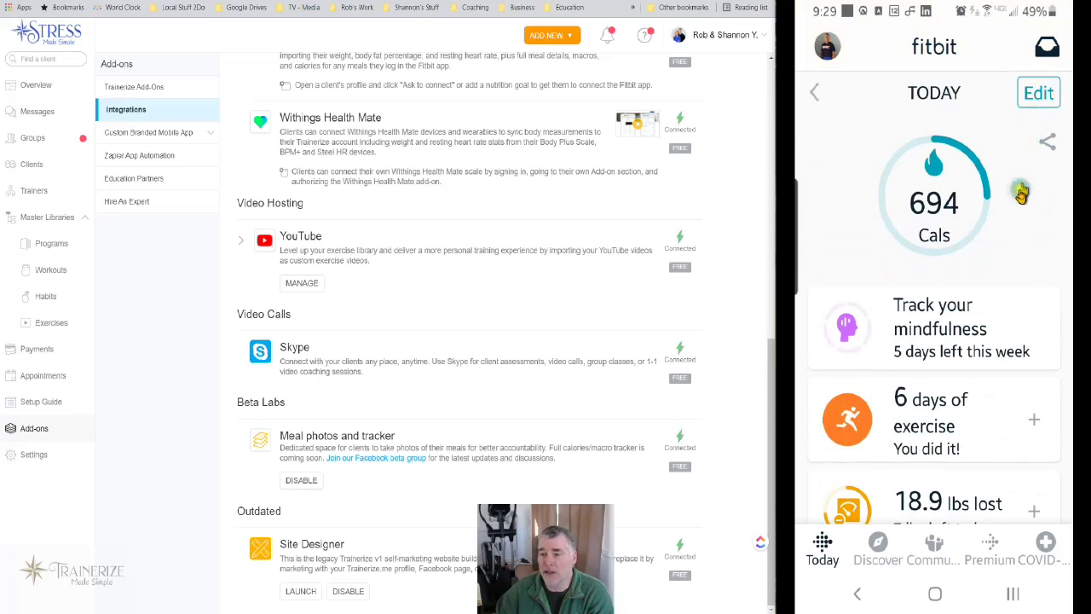
click(968, 449)
scroll(968, 450, down, 3)
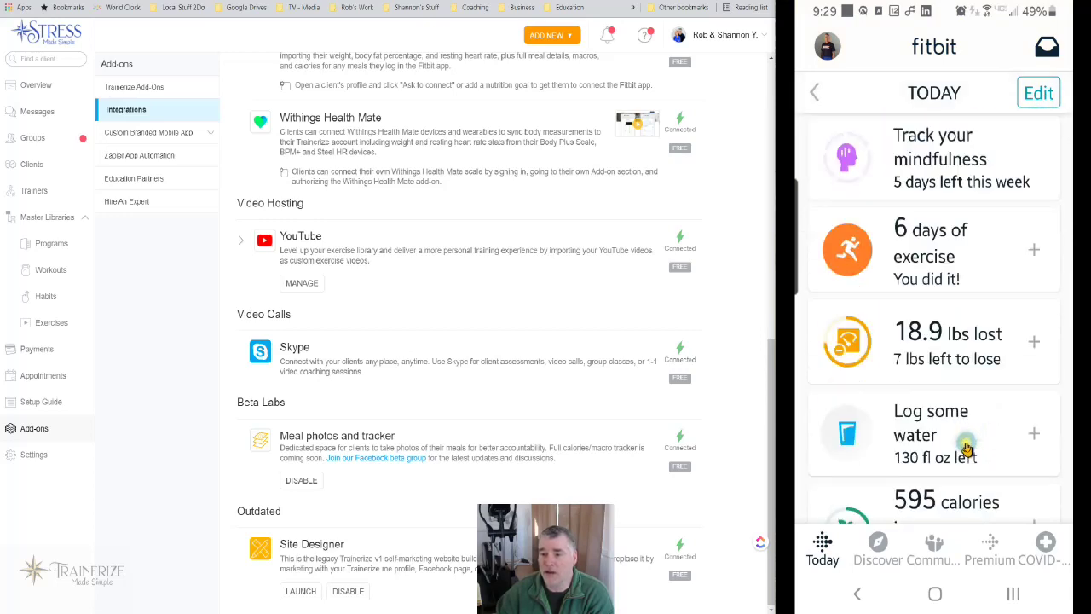
click(967, 449)
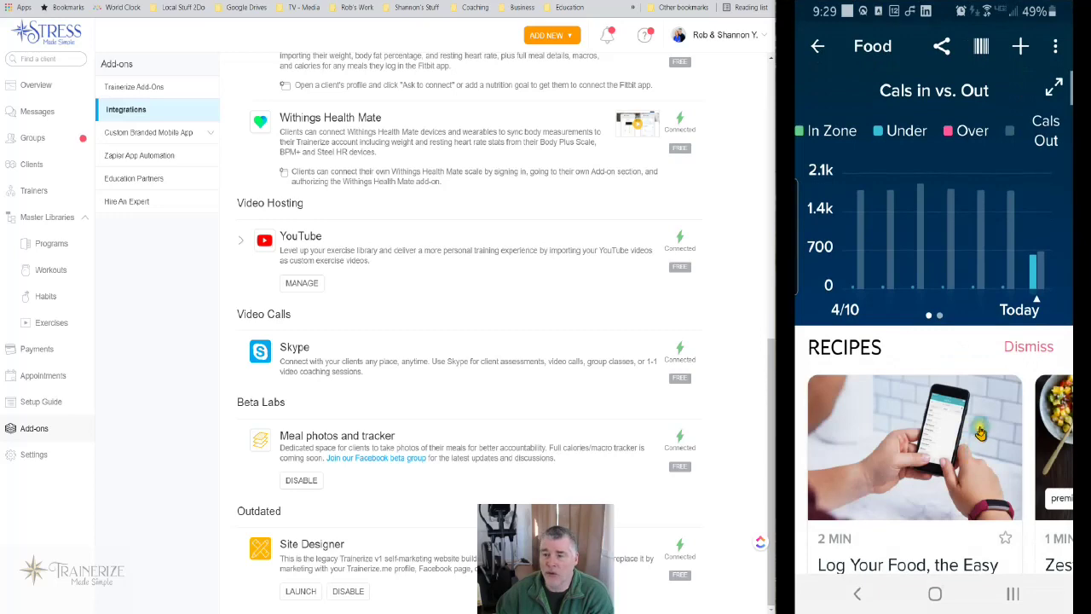
Log a 200-gram Taco (470 cals) as Lunch and return to the Today dashboard
click(1022, 48)
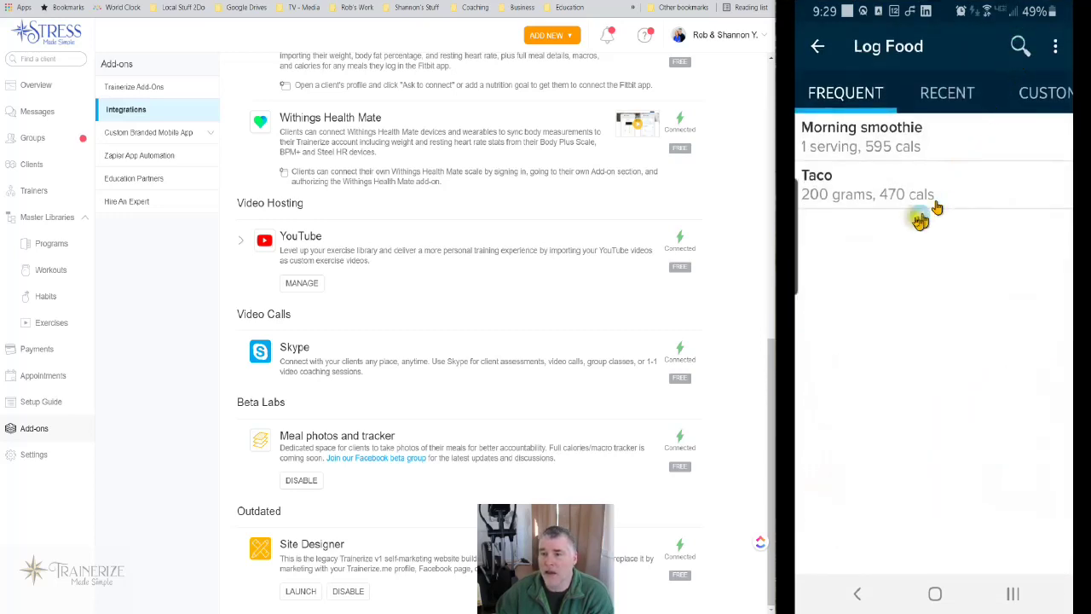
click(829, 179)
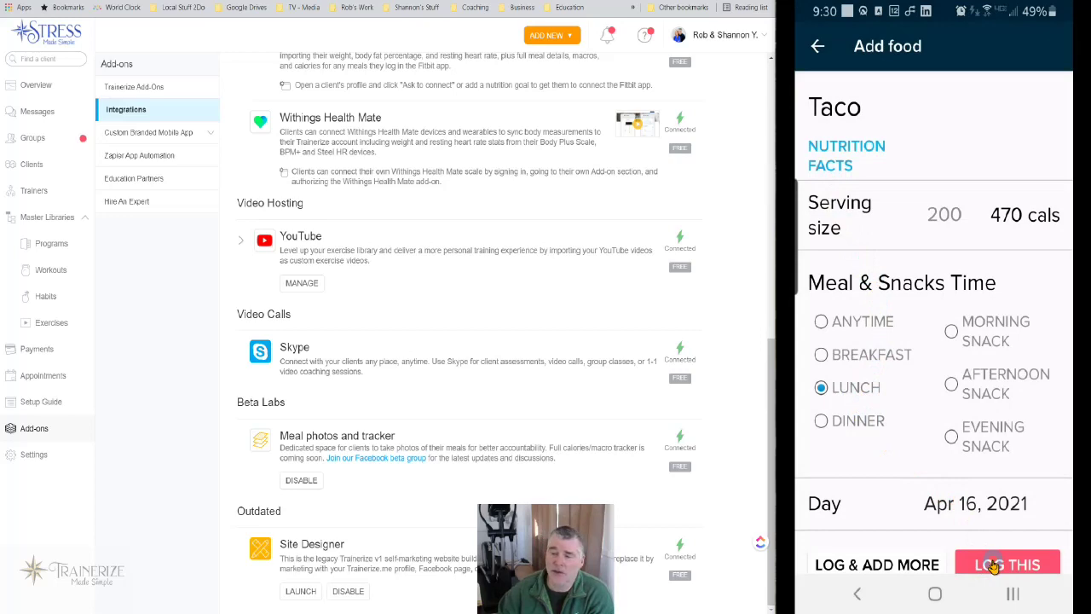
click(994, 565)
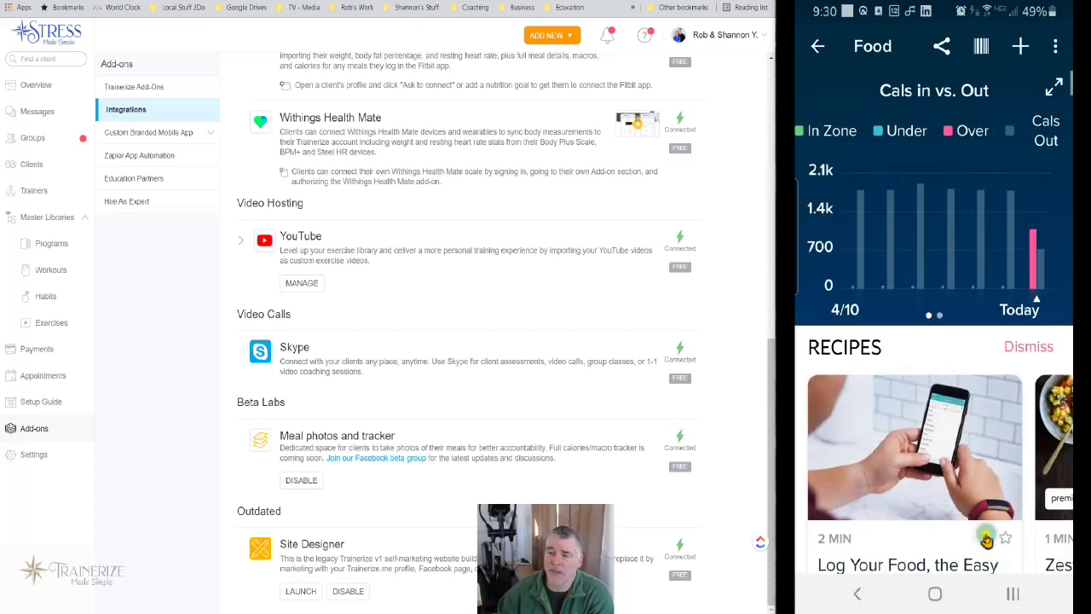
click(850, 594)
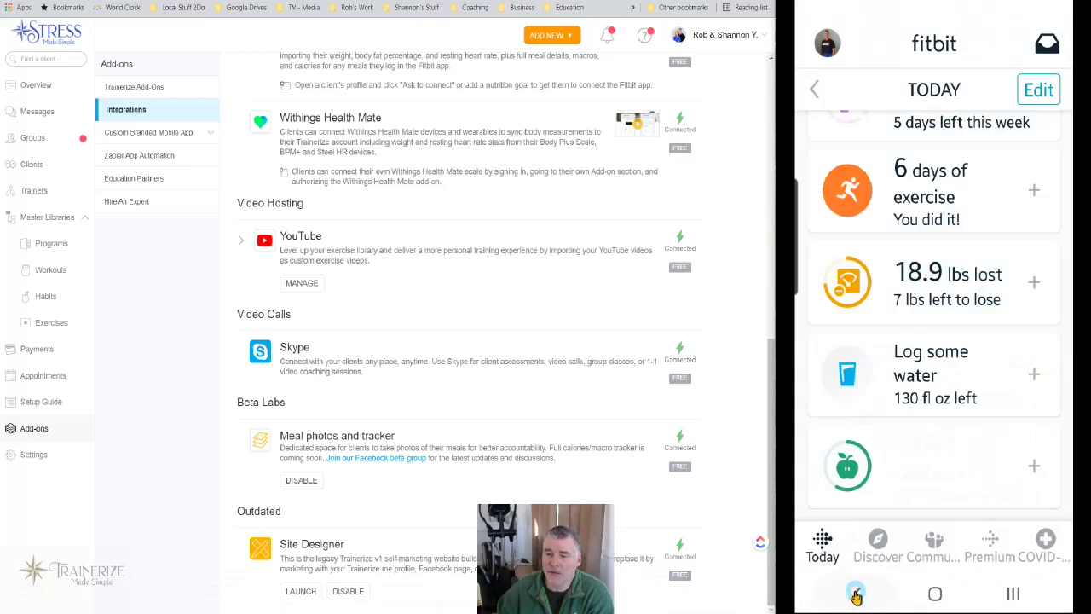
click(855, 594)
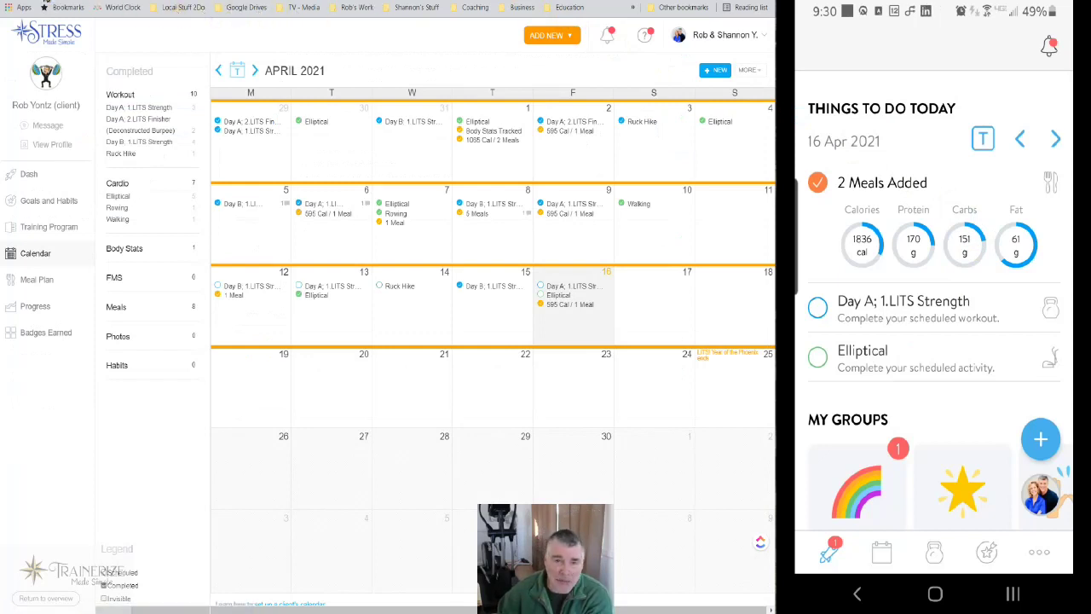
click(45, 3)
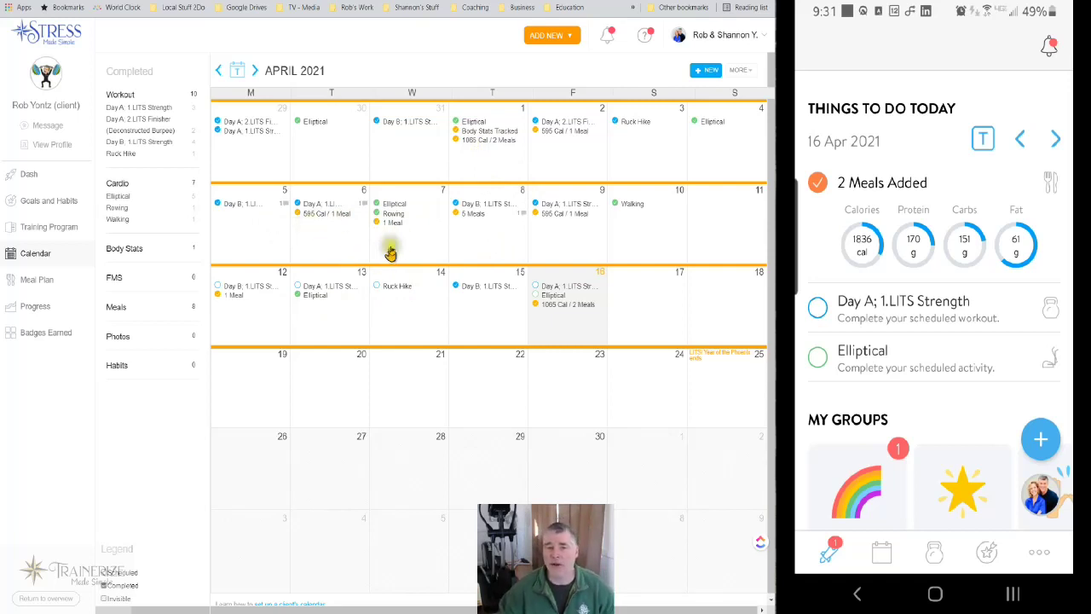
mouse_move(484, 145)
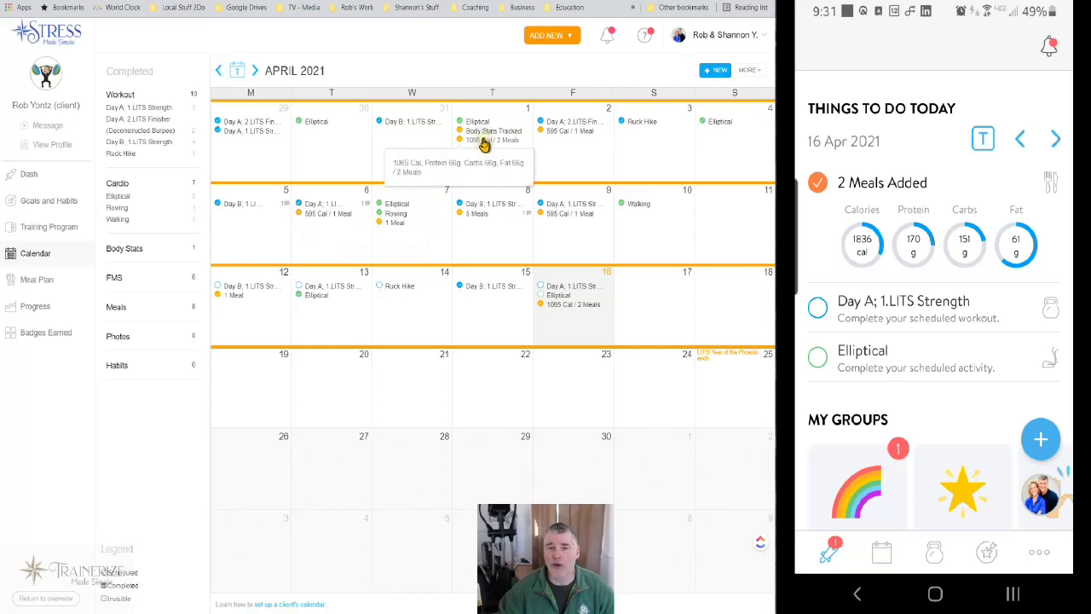
Open the 16 Apr '1065 Cal / 2 Meals' entry and scroll its nutrition charts
click(584, 307)
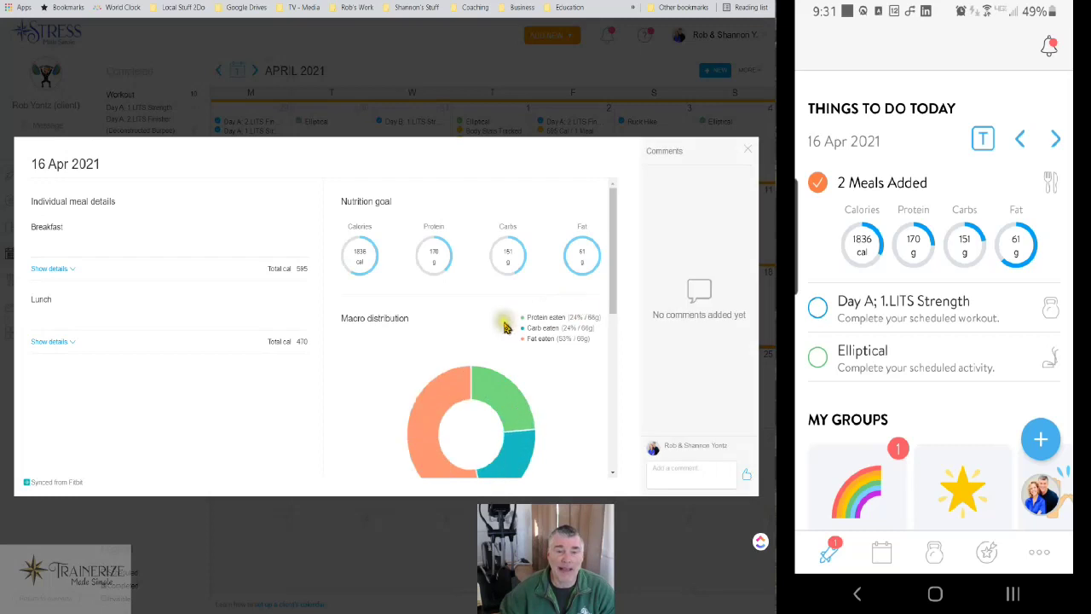
scroll(499, 342, down, 5)
scroll(499, 341, up, 3)
scroll(500, 342, up, 2)
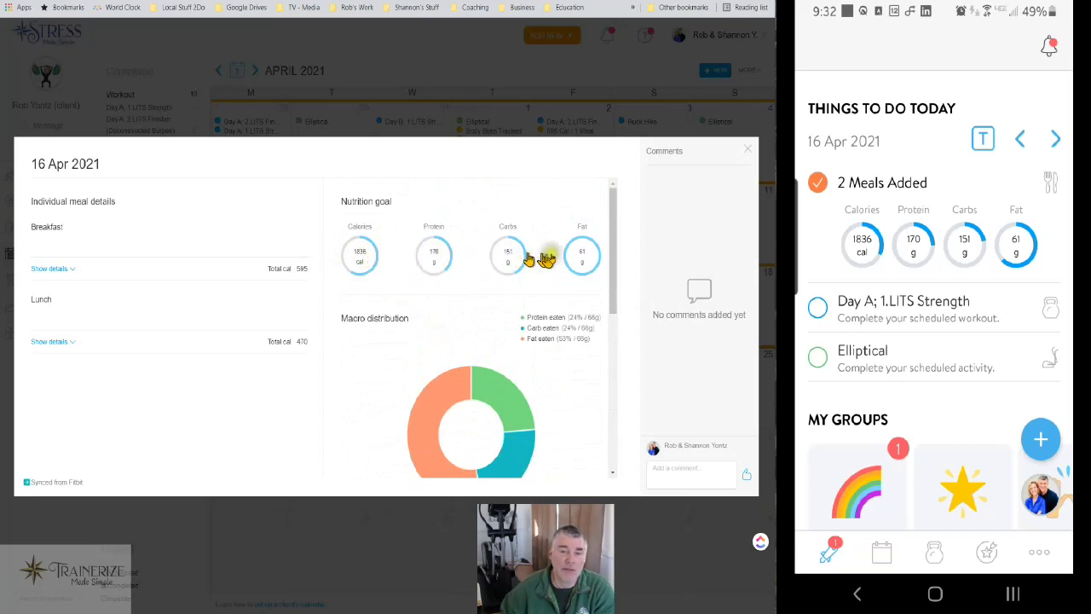
scroll(474, 292, down, 3)
scroll(475, 290, up, 2)
scroll(478, 291, down, 3)
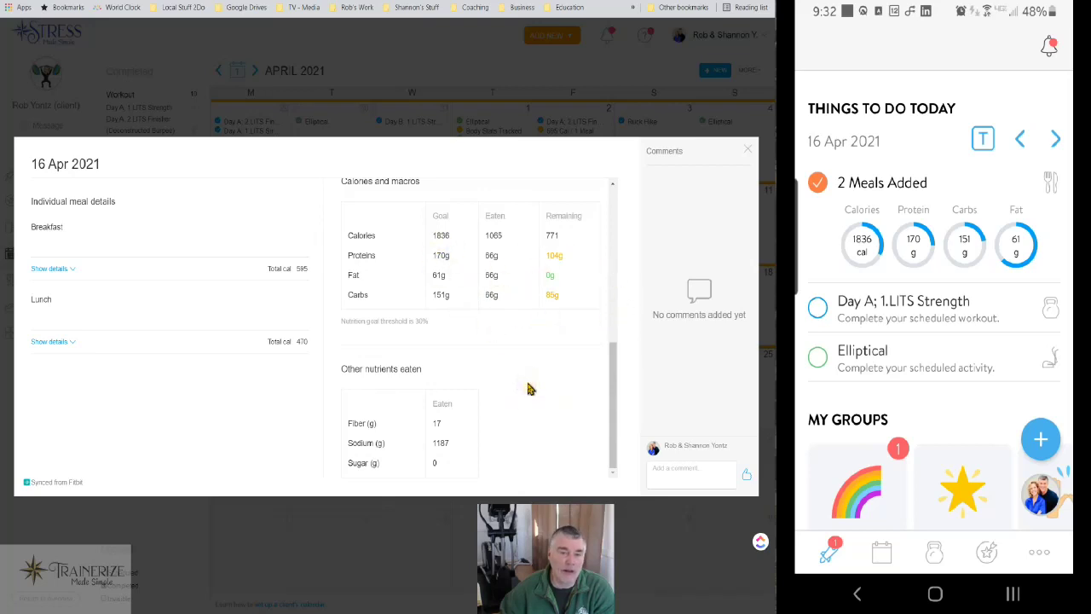
click(51, 269)
click(51, 270)
click(53, 342)
click(53, 341)
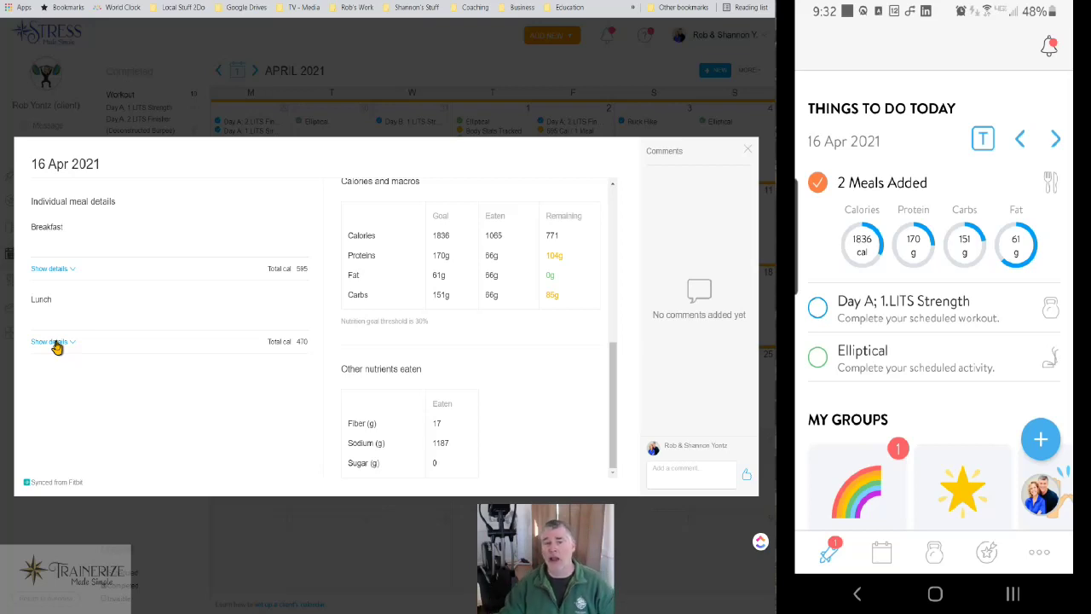
Expand and collapse the 16 Apr Lunch and Breakfast items, then close the dialog
click(55, 343)
click(49, 270)
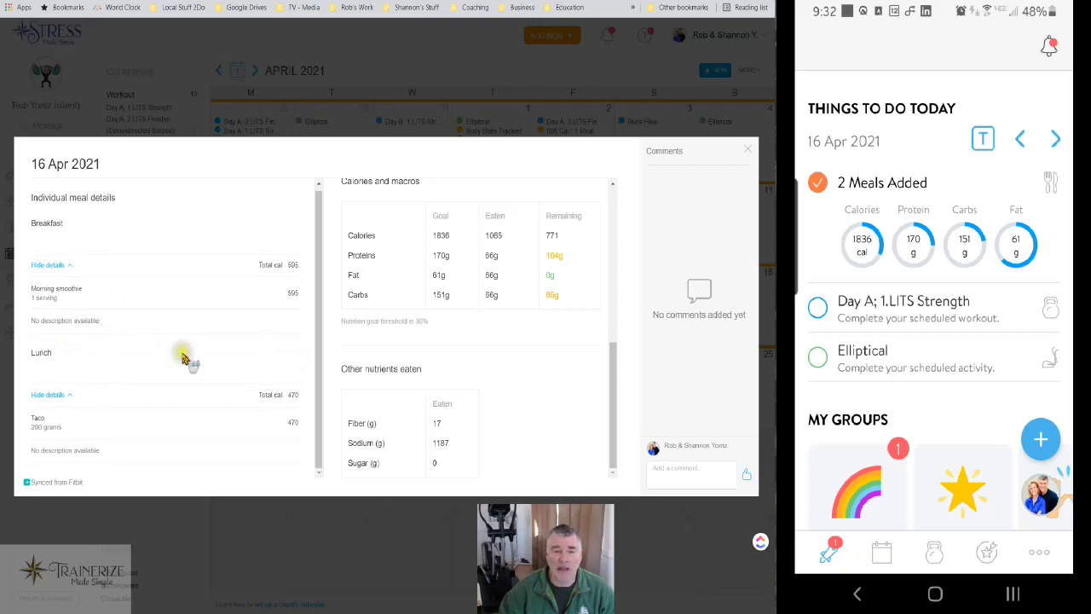
click(62, 266)
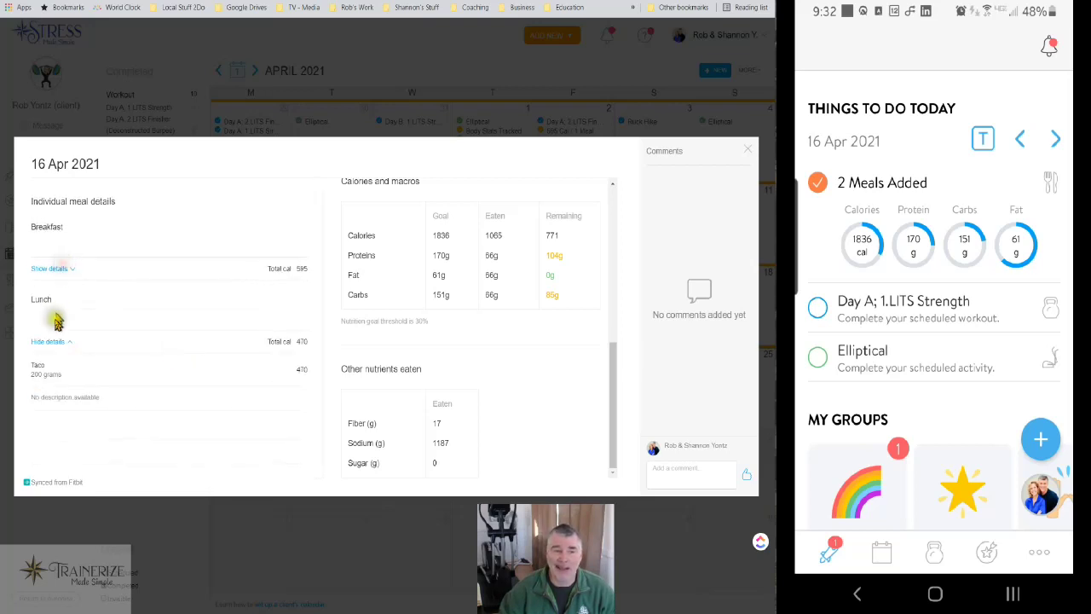
click(60, 347)
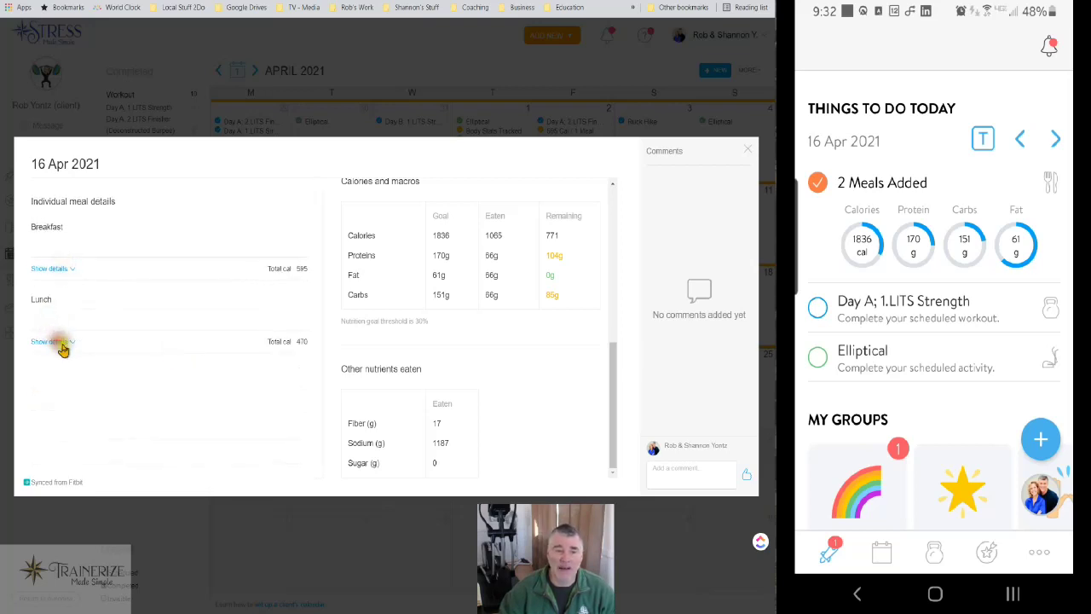
click(748, 150)
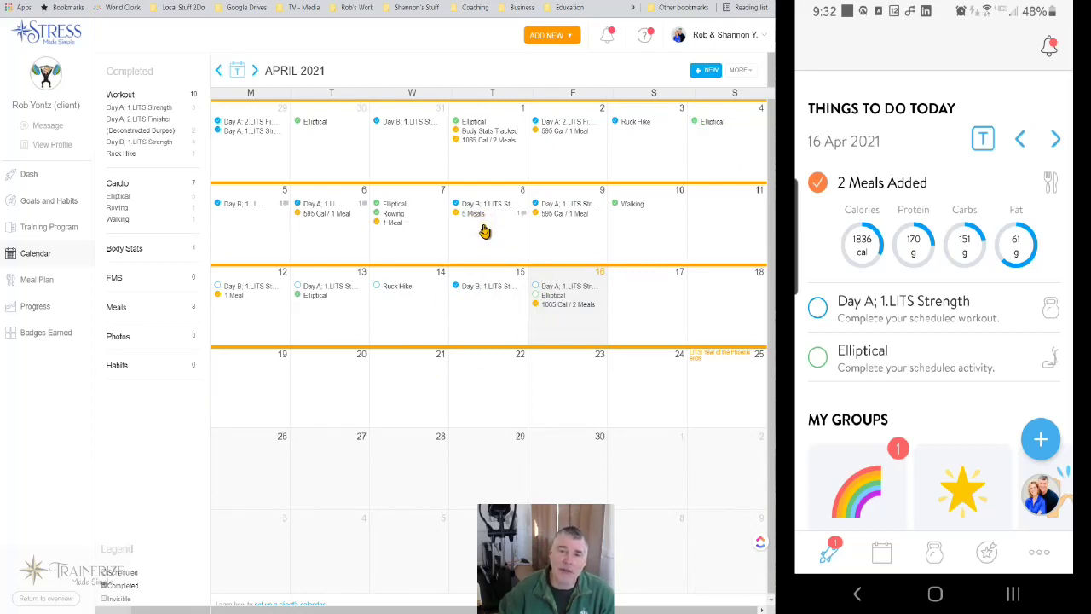
Open the 8 Apr '5 Meals' entry and scroll its meal photo list
click(476, 219)
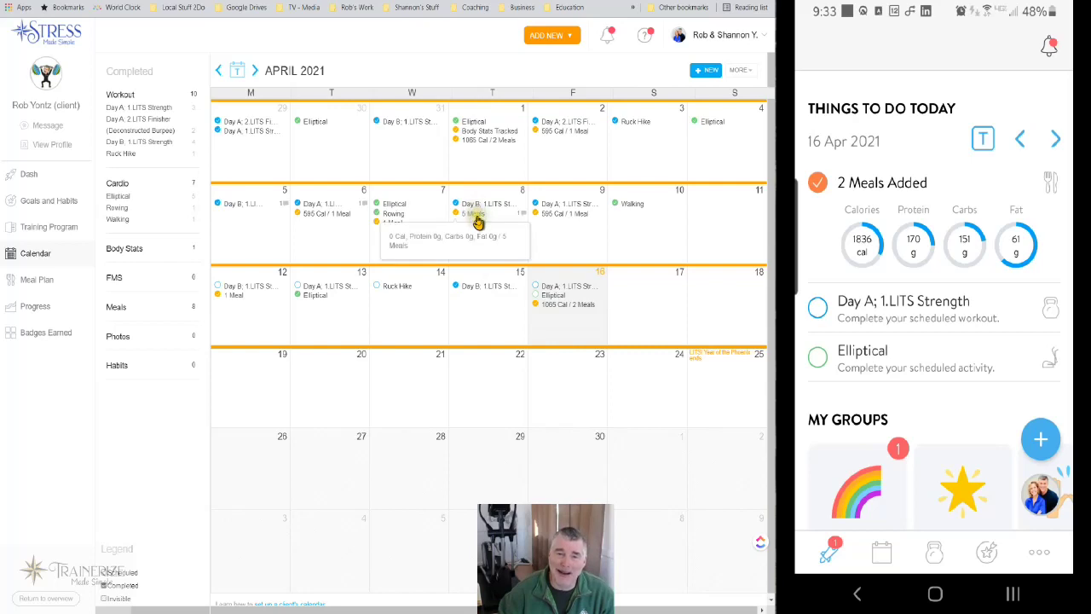
click(476, 218)
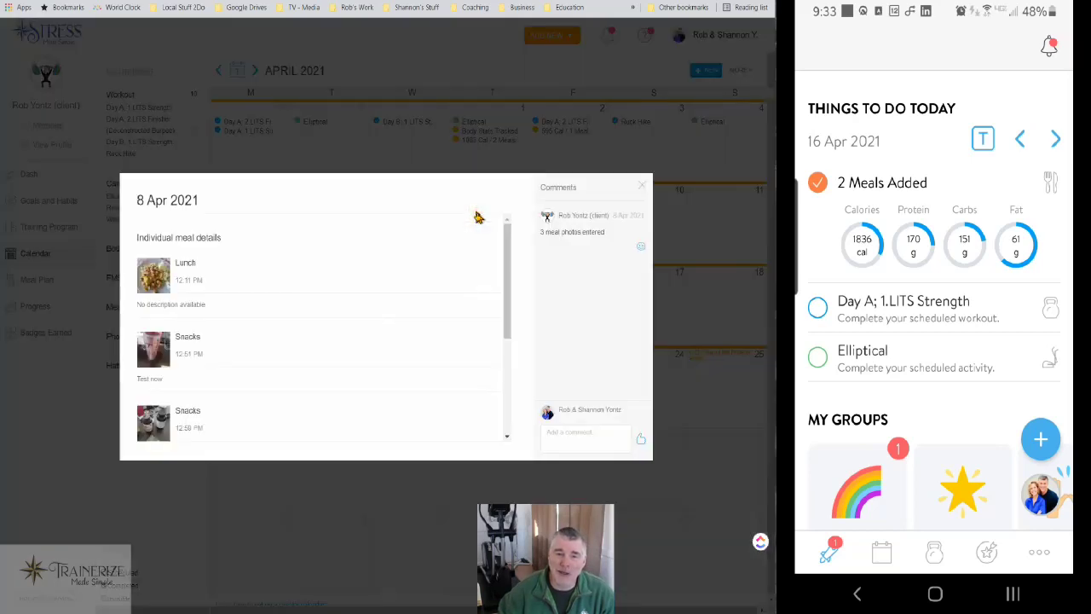
scroll(187, 375, down, 3)
scroll(187, 375, up, 2)
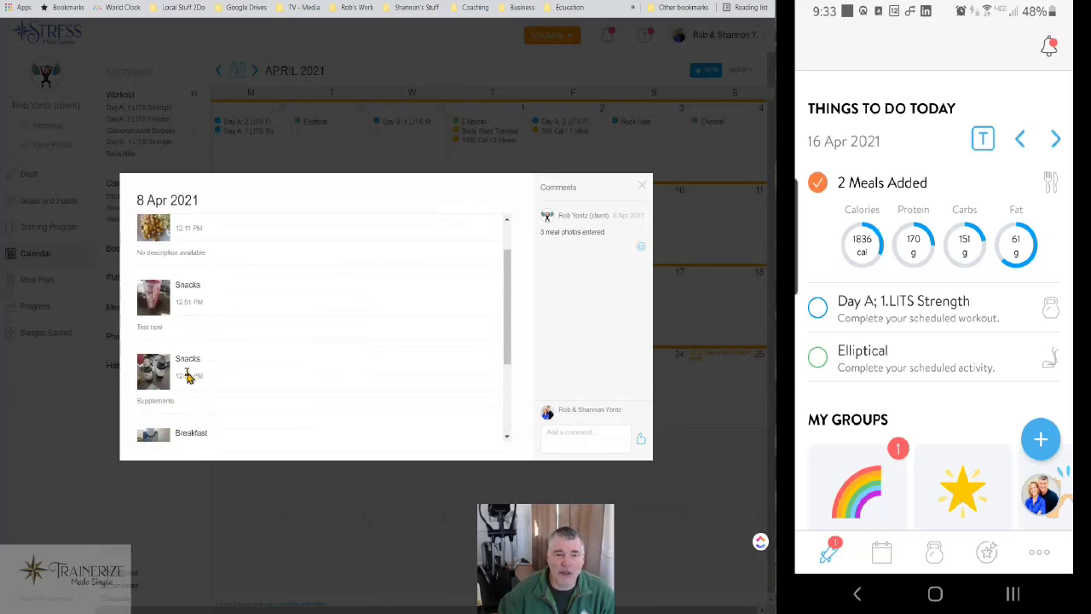
scroll(295, 322, up, 1)
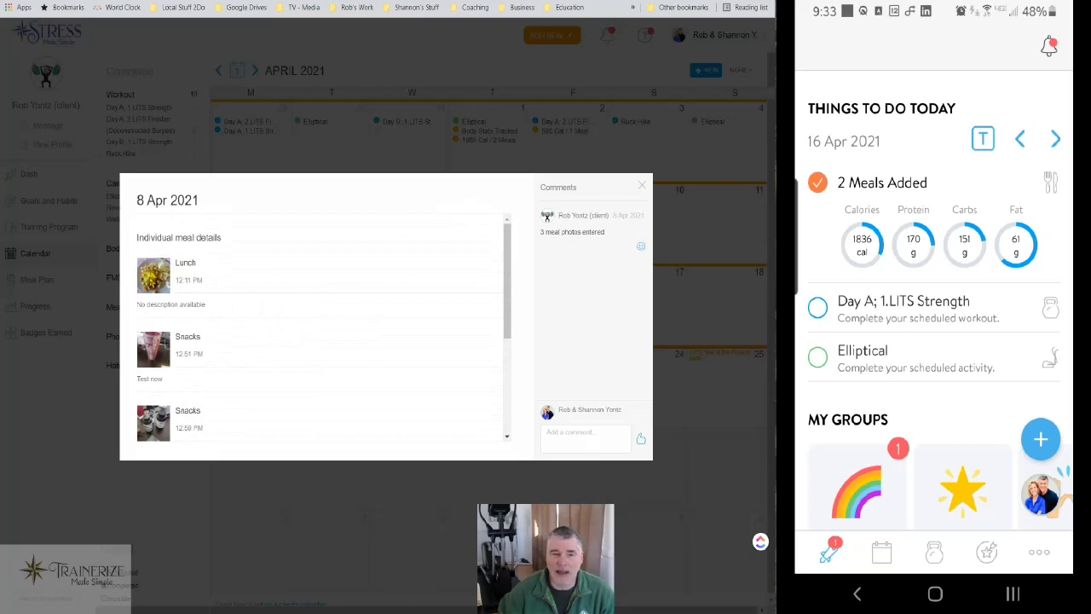
View the 8 Apr lunch photo full-size in a new tab, then close the meal details
right_click(152, 274)
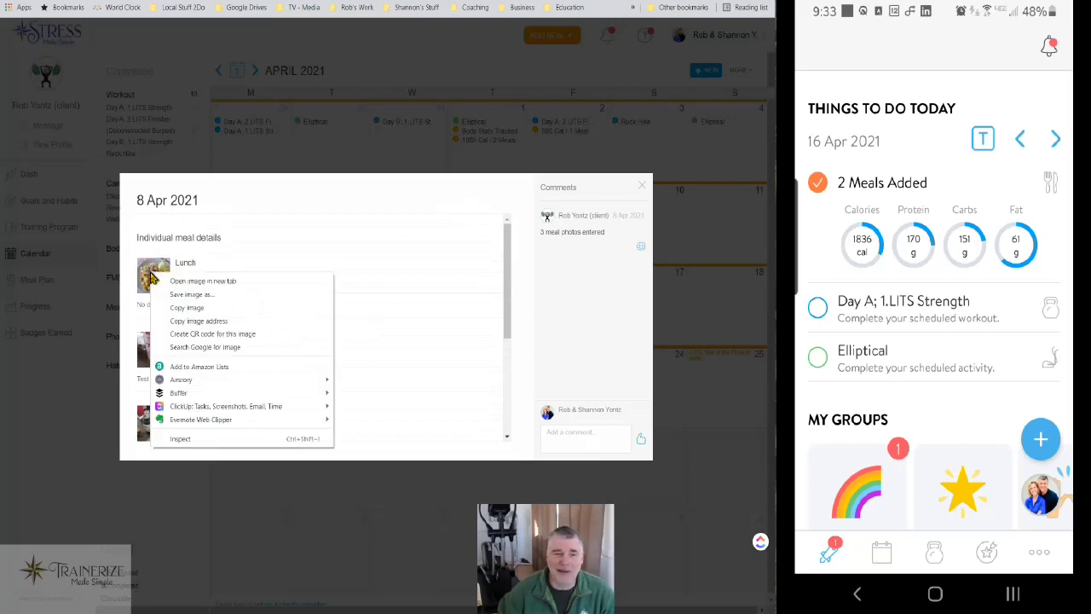
click(192, 282)
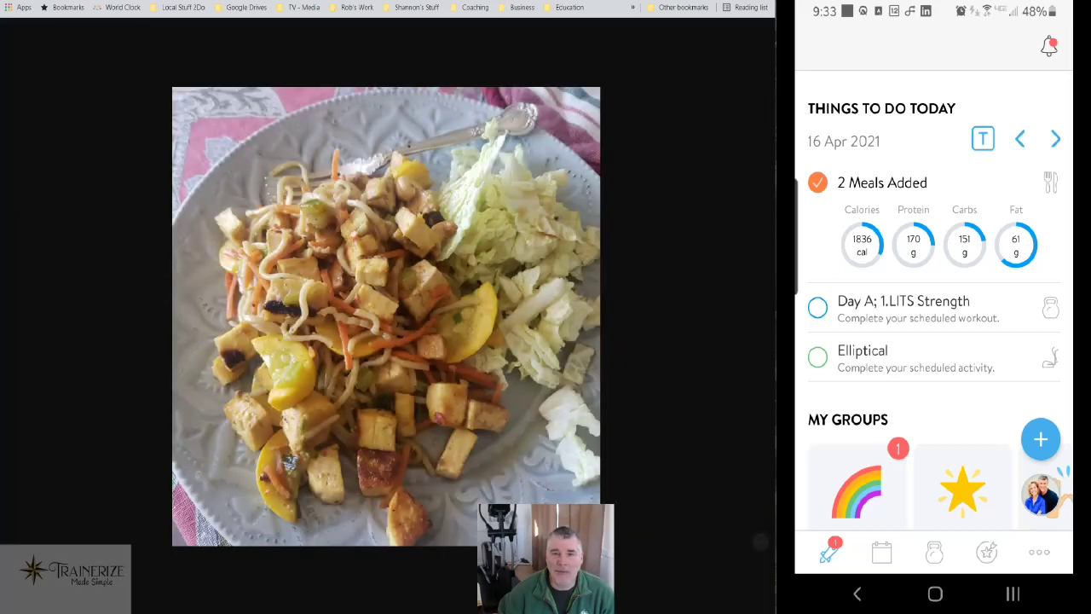
click(585, 2)
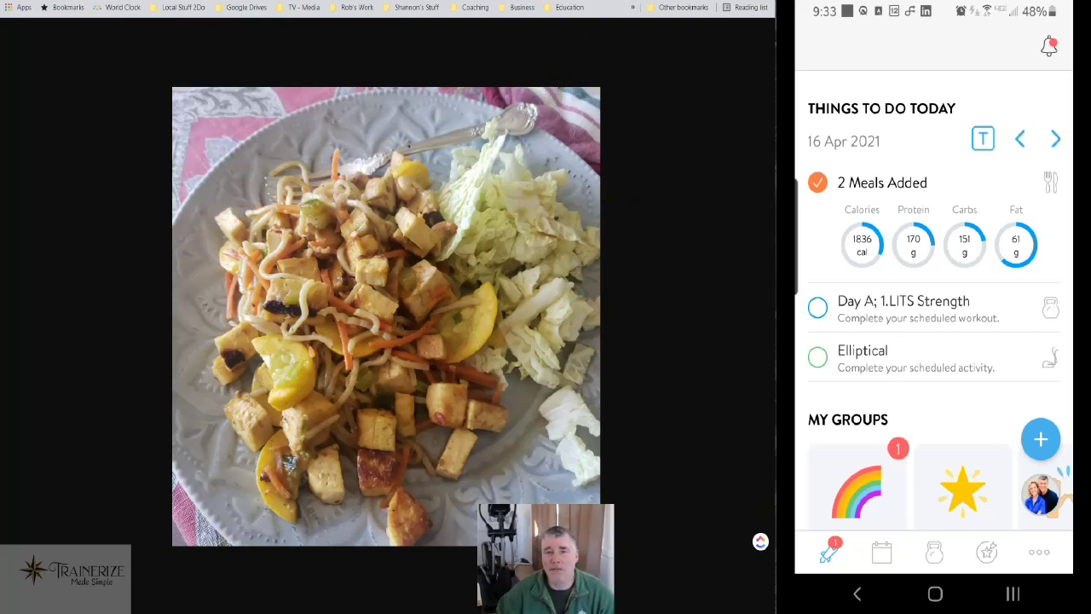
key(Escape)
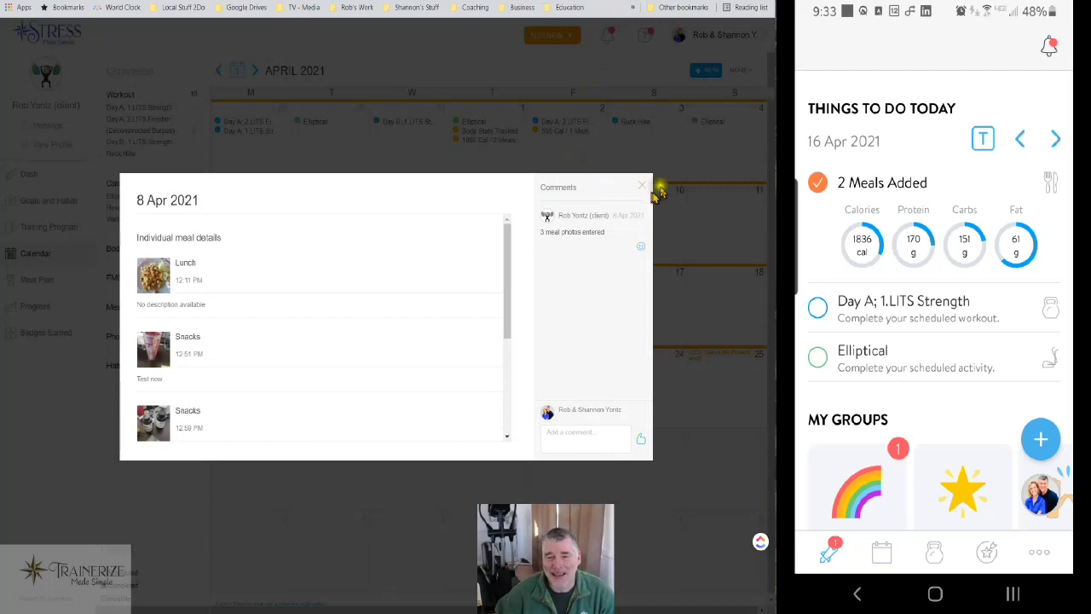
click(641, 186)
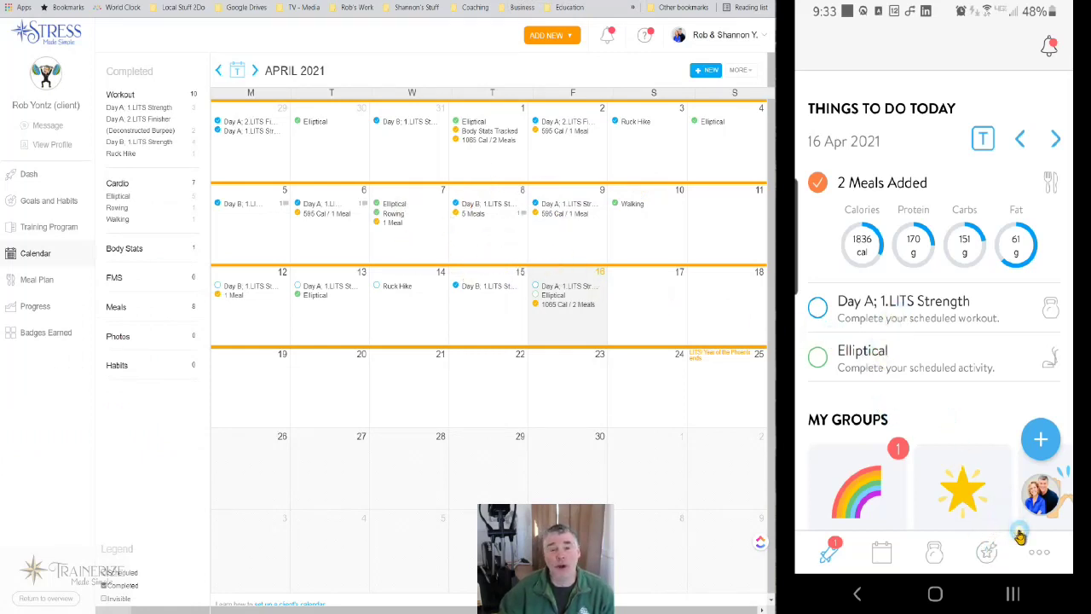
Set the phone app's Meal tracker option to Meal Photos and return to the home tab
click(1040, 554)
scroll(1012, 508, down, 3)
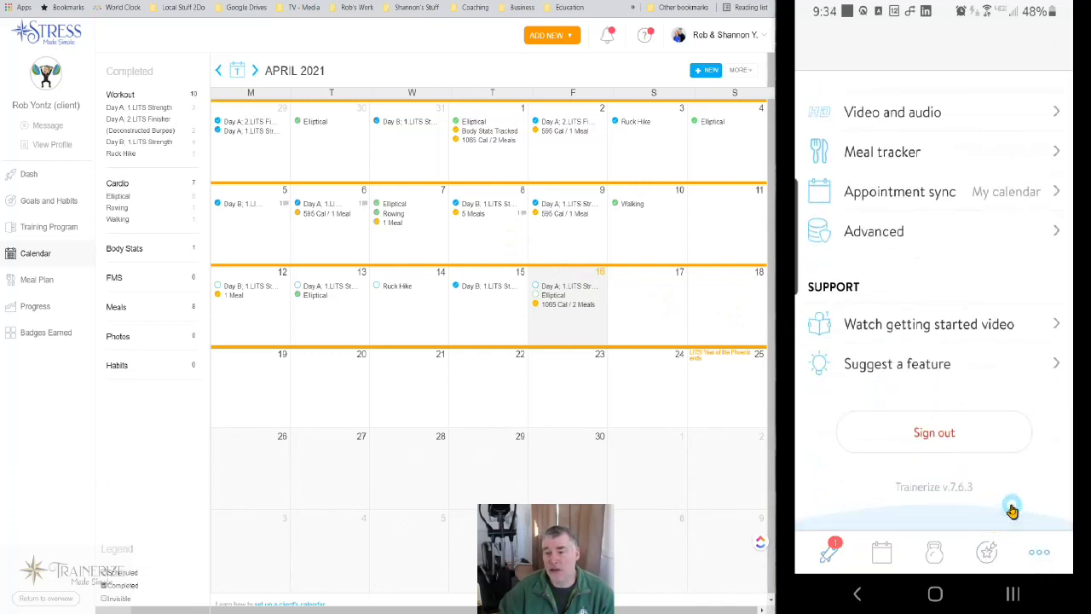
scroll(1012, 508, up, 3)
click(877, 267)
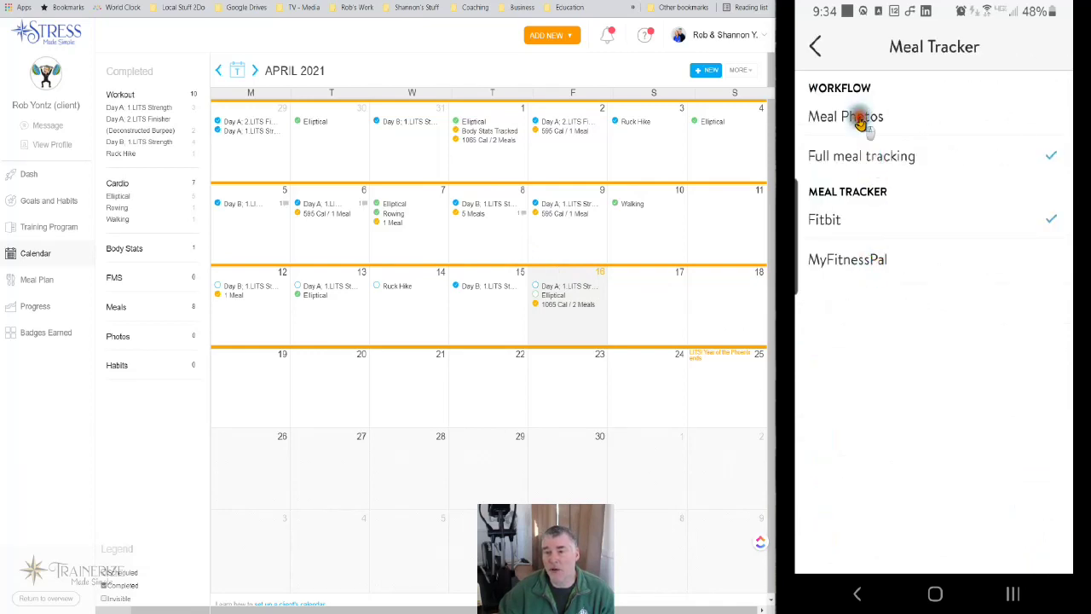
click(861, 117)
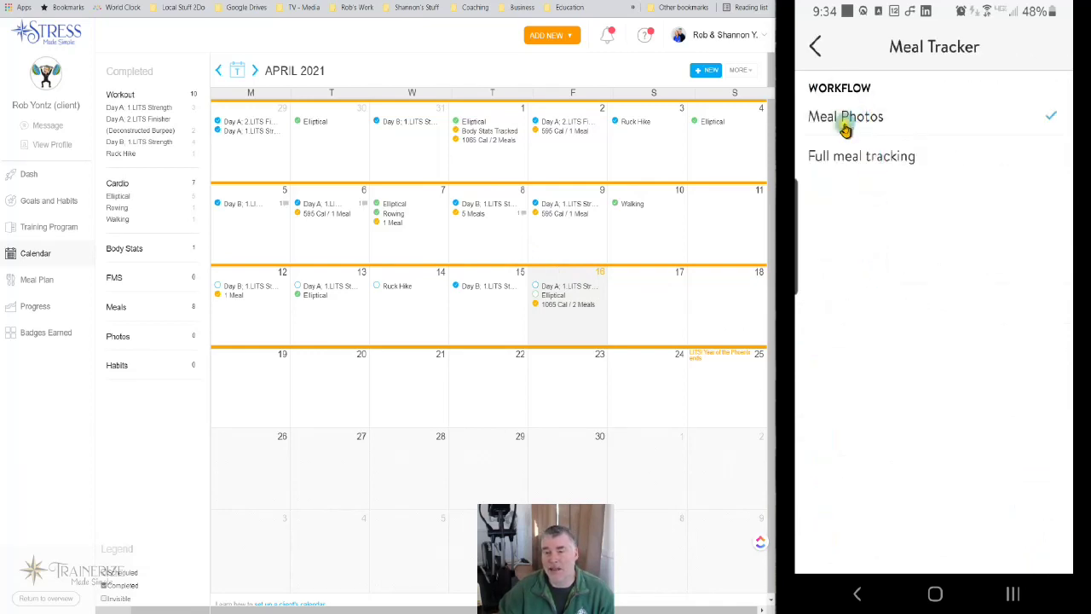
click(820, 47)
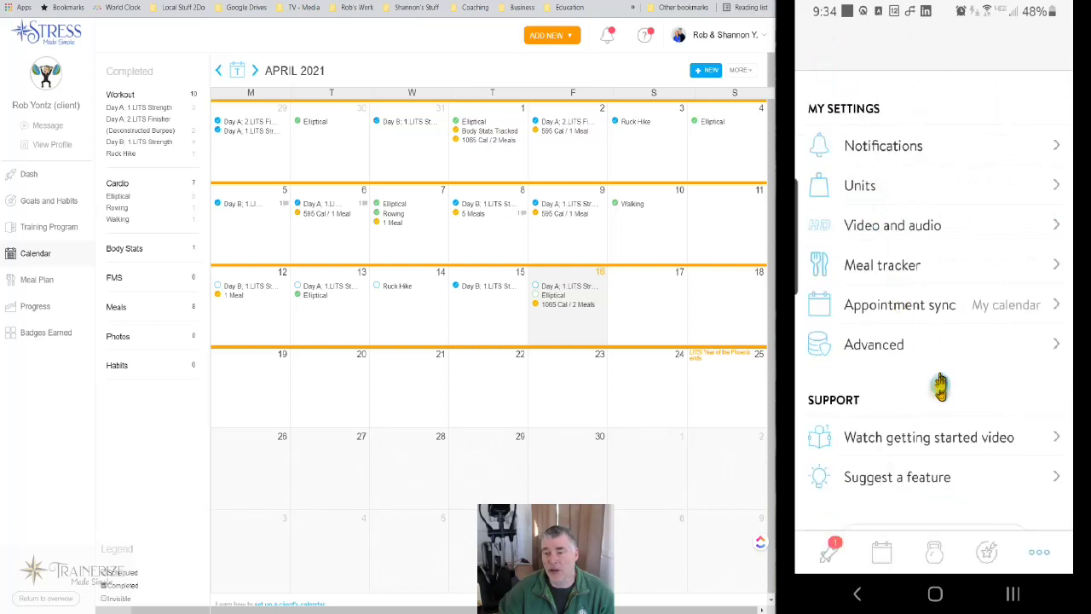
click(830, 553)
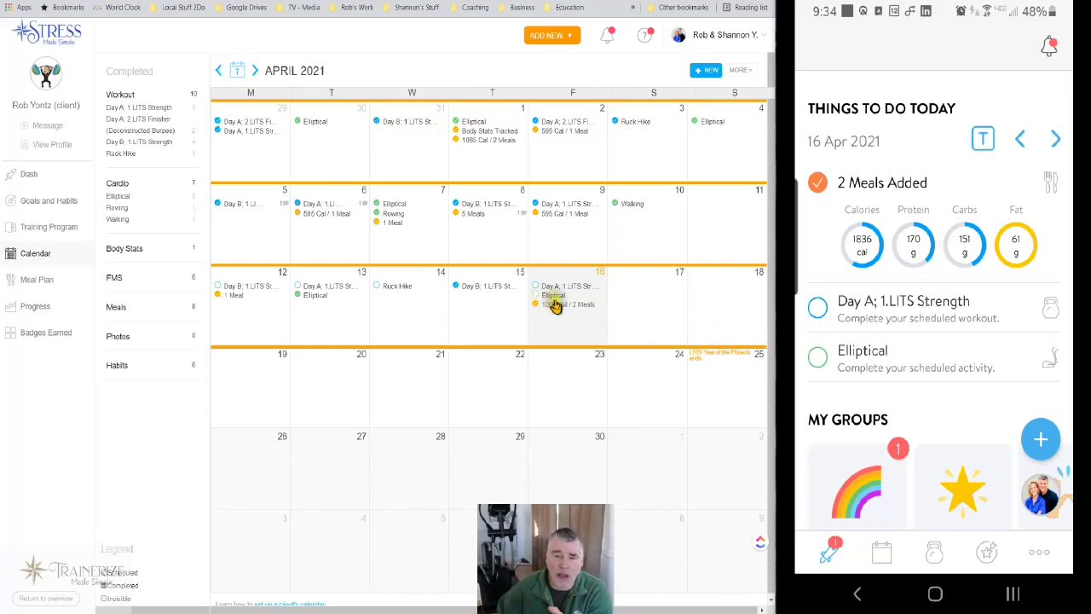
Add a new Snack meal from the + menu and take its photo
mouse_move(568, 307)
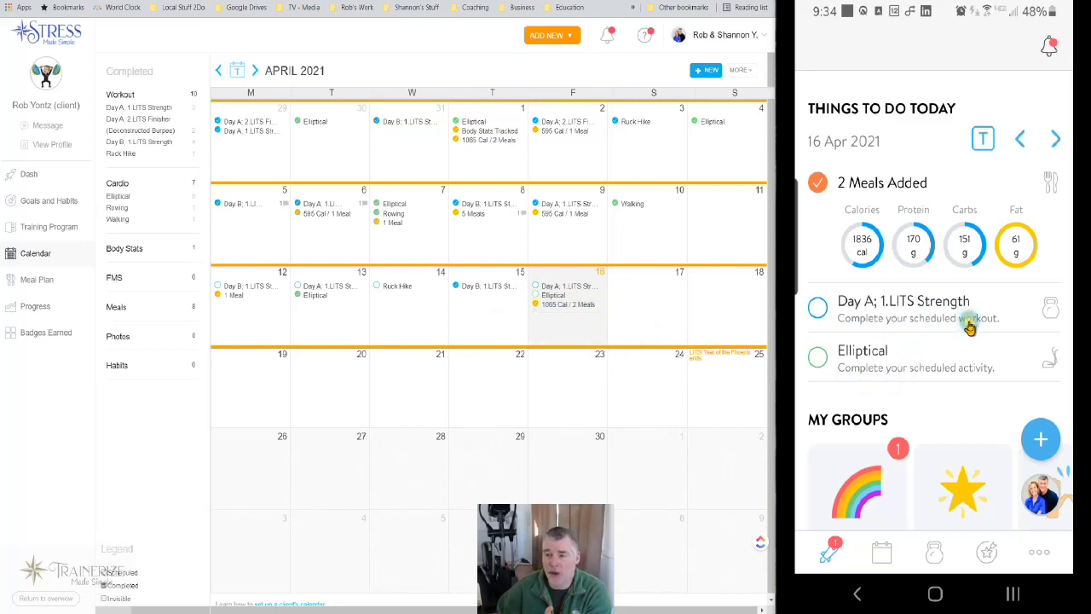
click(1041, 442)
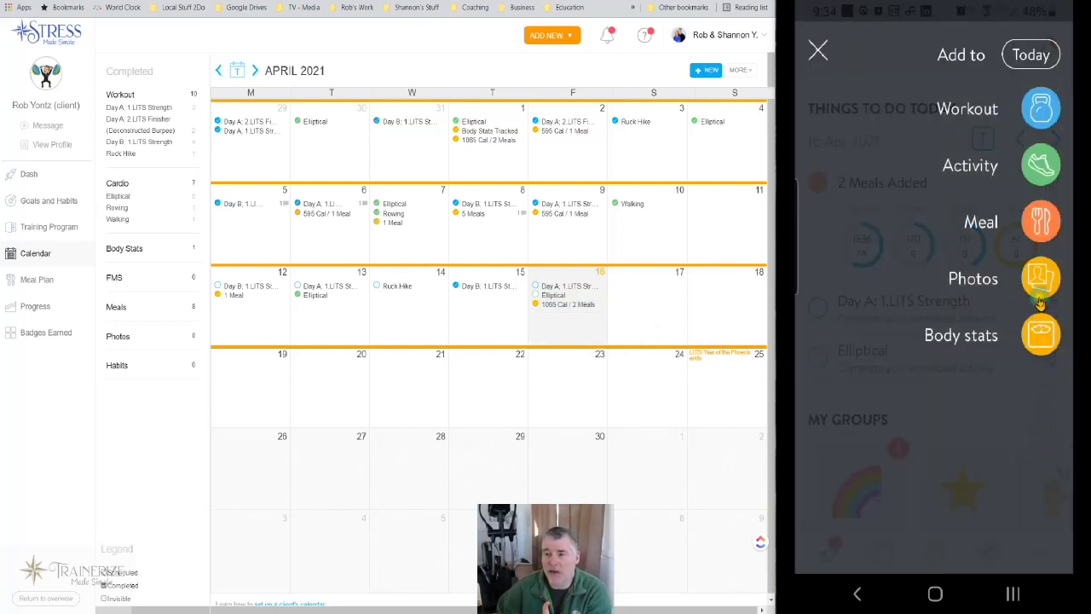
click(1043, 222)
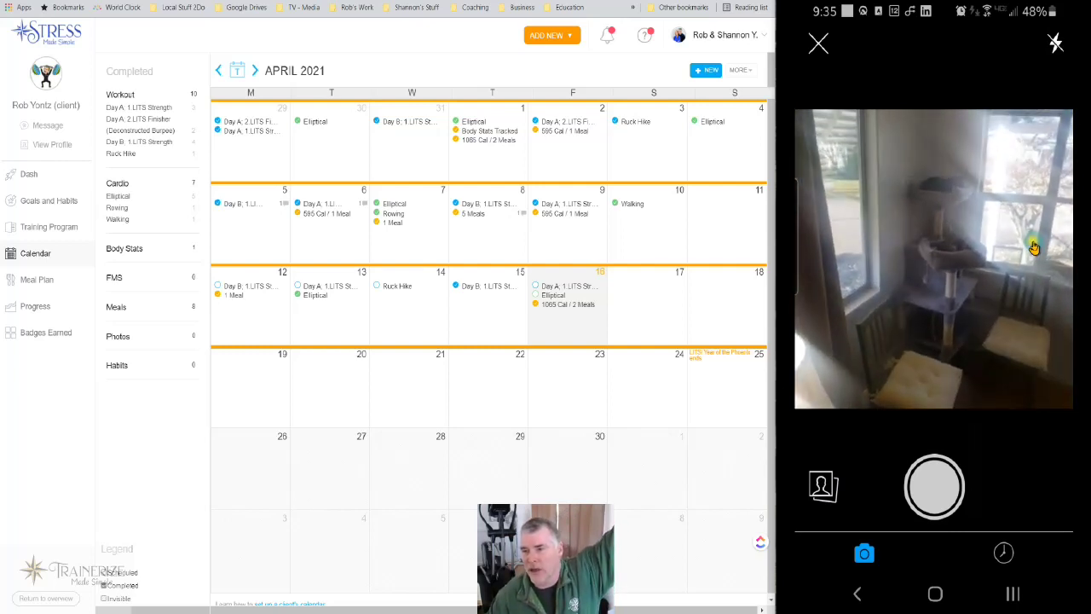
click(931, 492)
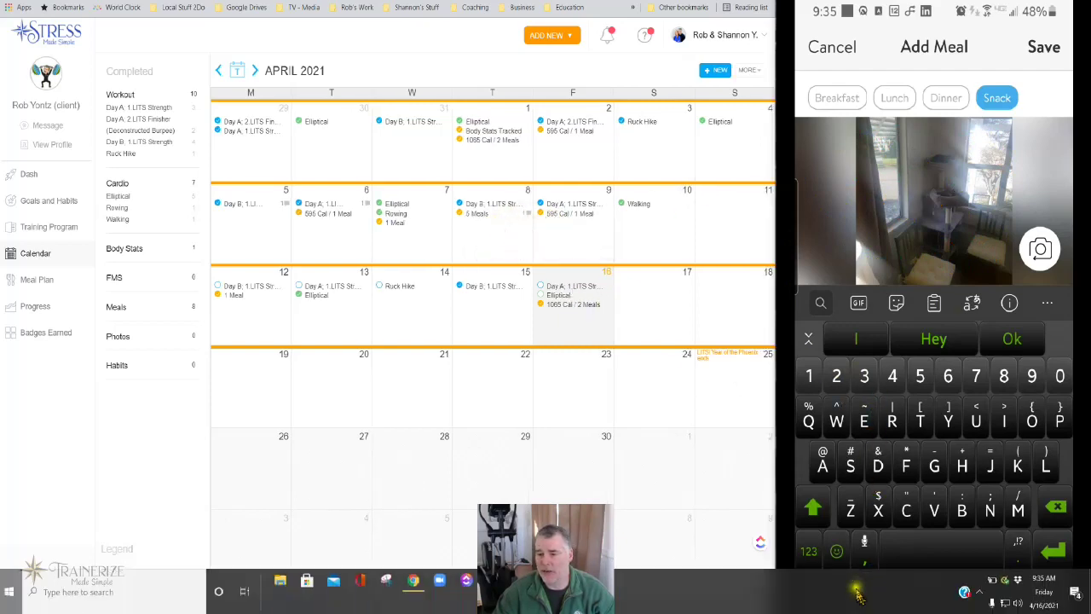
Write the note 'Test' on the snack meal, save it, and dismiss the already-synced error
click(859, 595)
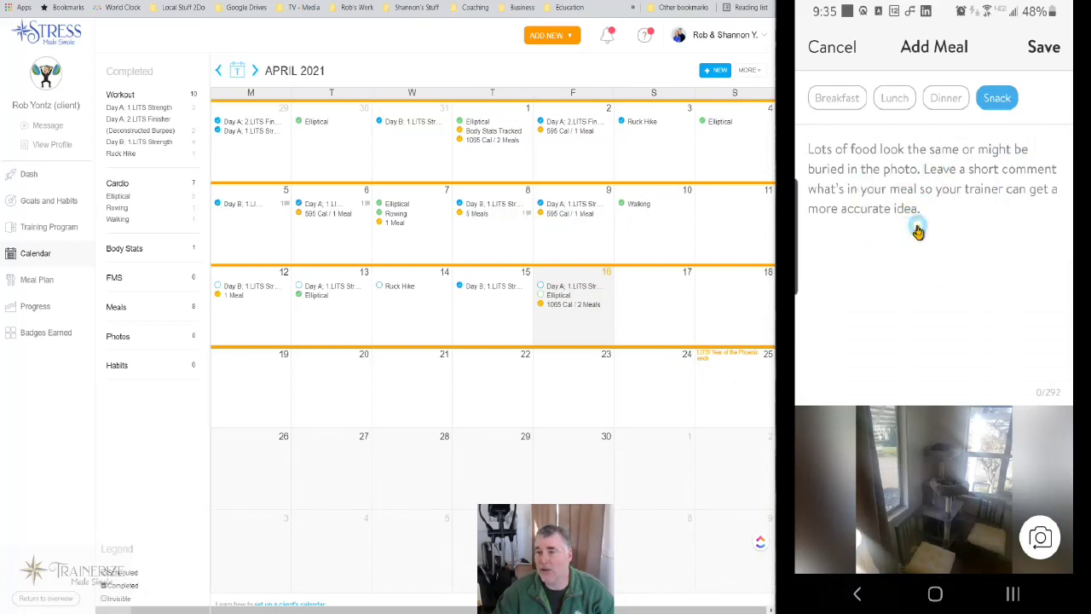
click(834, 162)
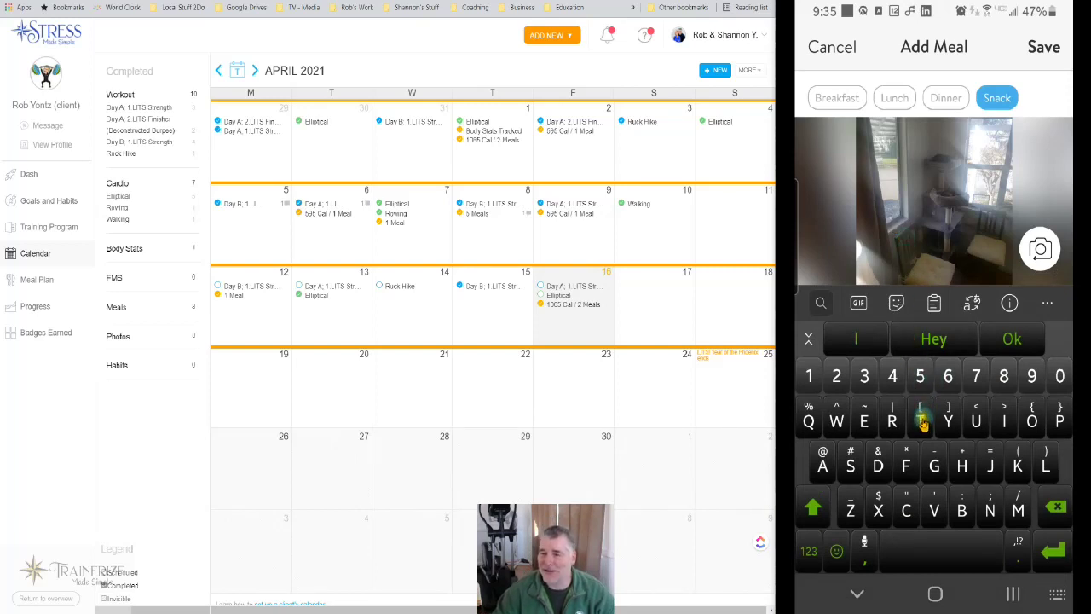
click(921, 421)
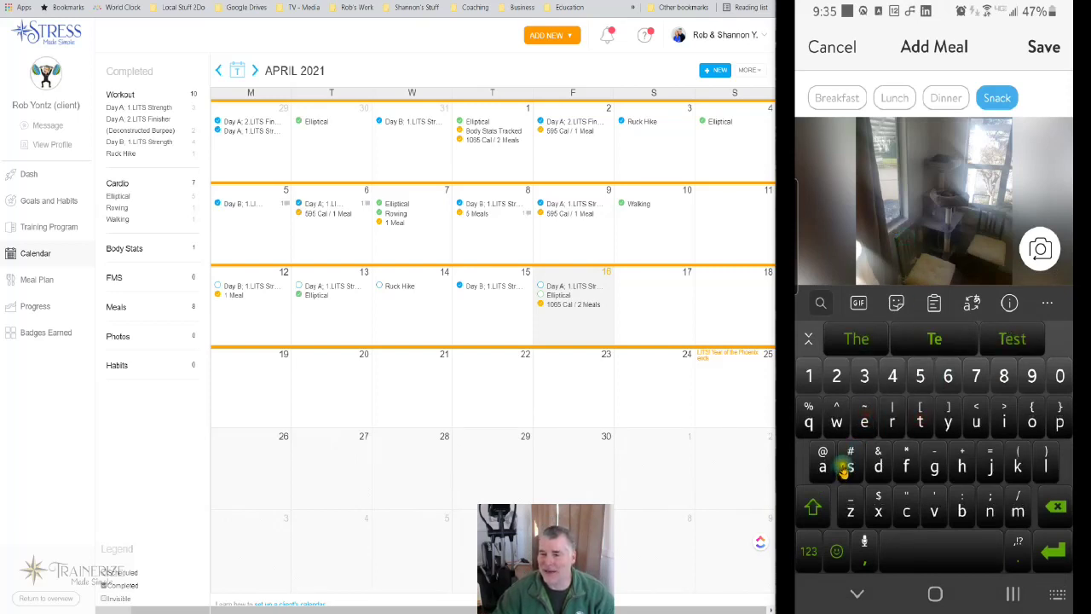
click(844, 467)
click(920, 421)
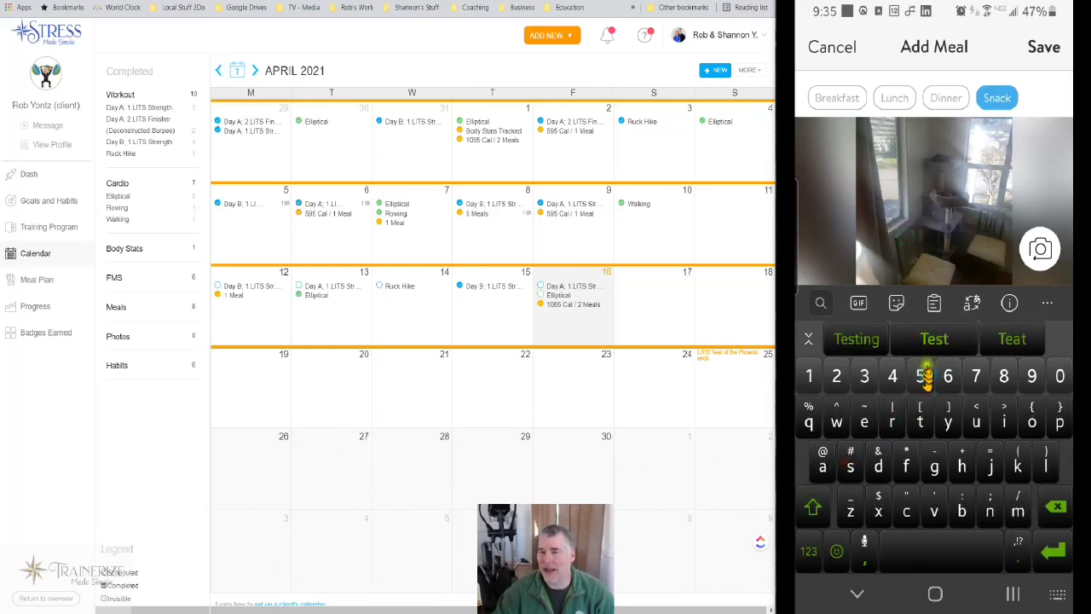
click(933, 341)
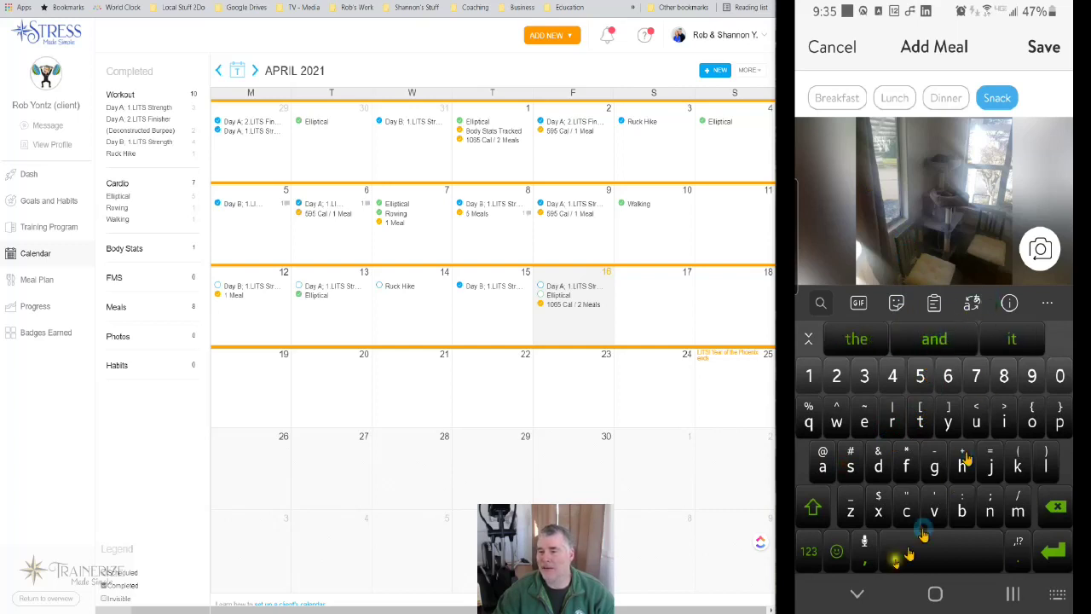
click(857, 597)
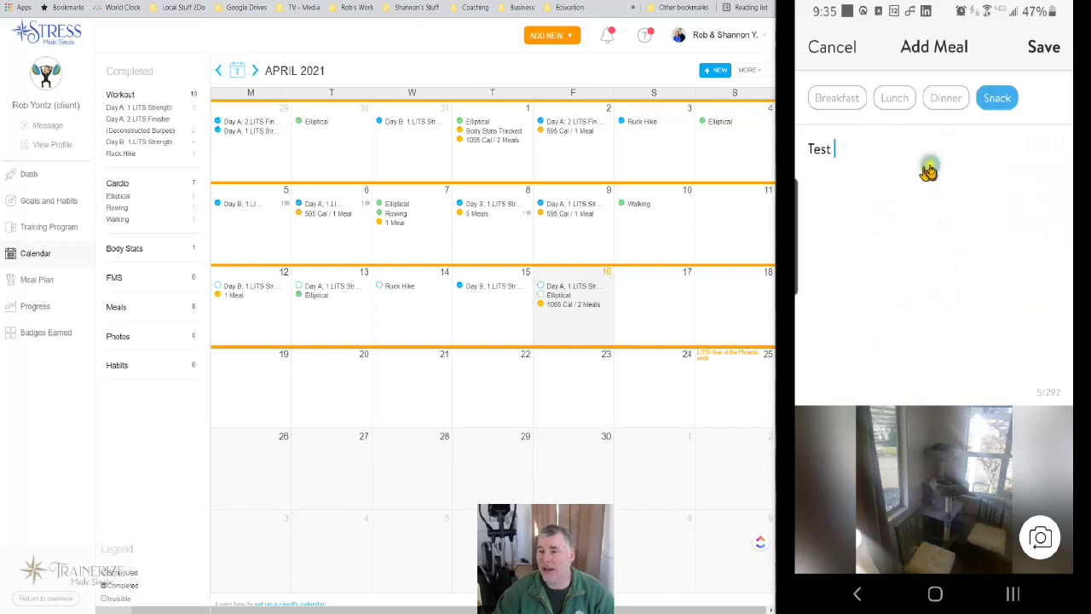
click(1041, 49)
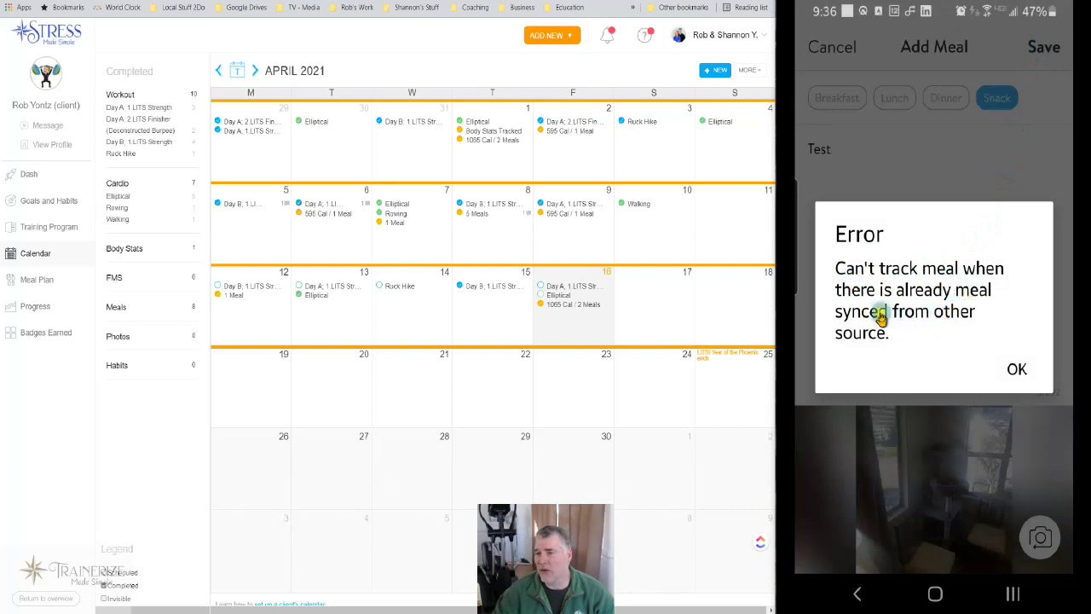
click(1017, 369)
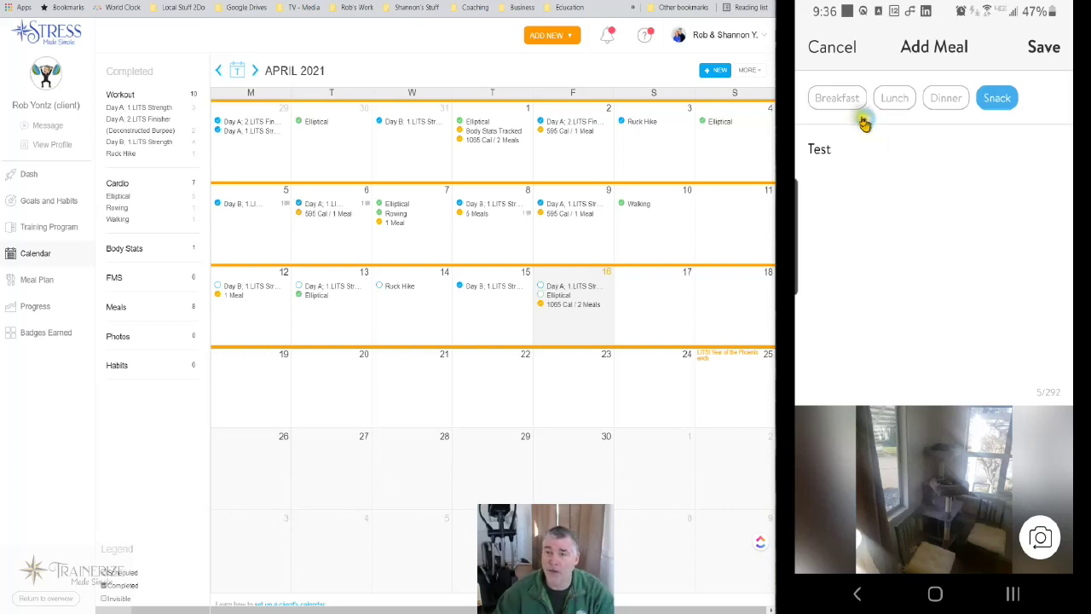
Cancel and discard the unsaved snack meal, then close the camera
click(834, 50)
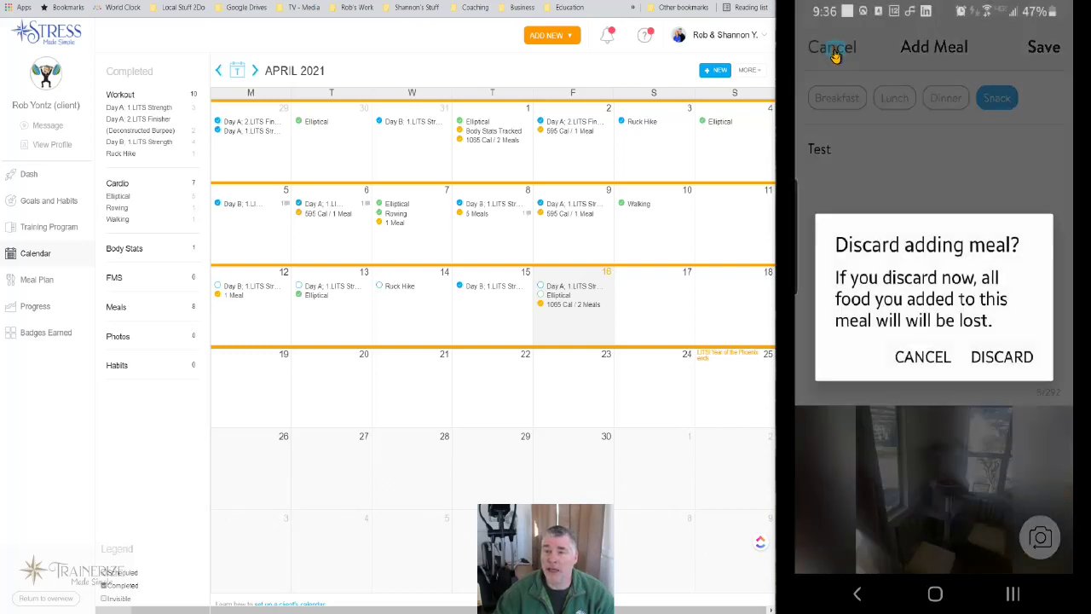
click(995, 361)
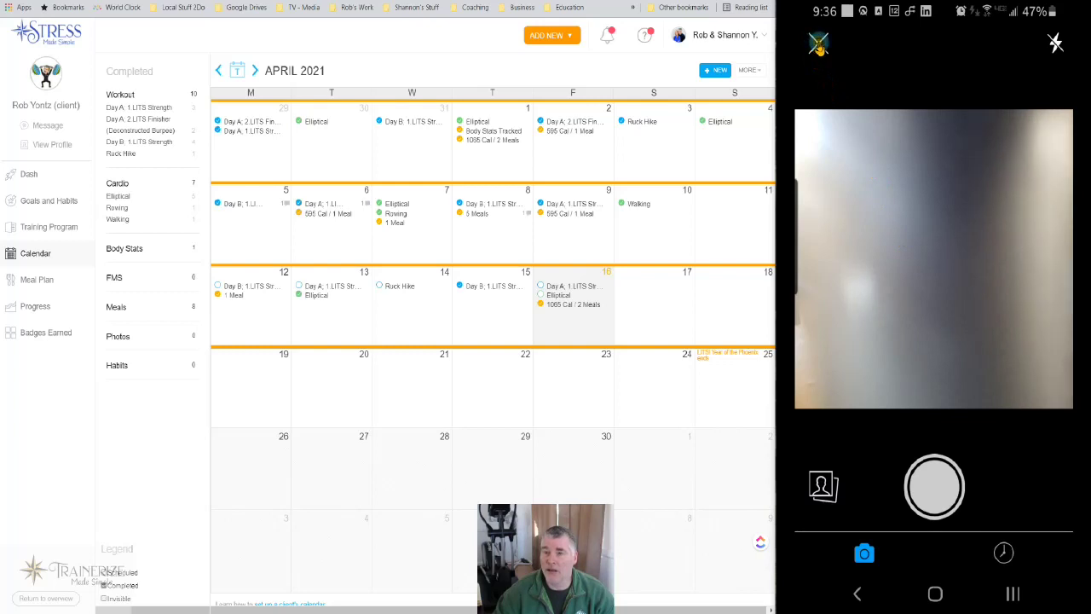
click(819, 47)
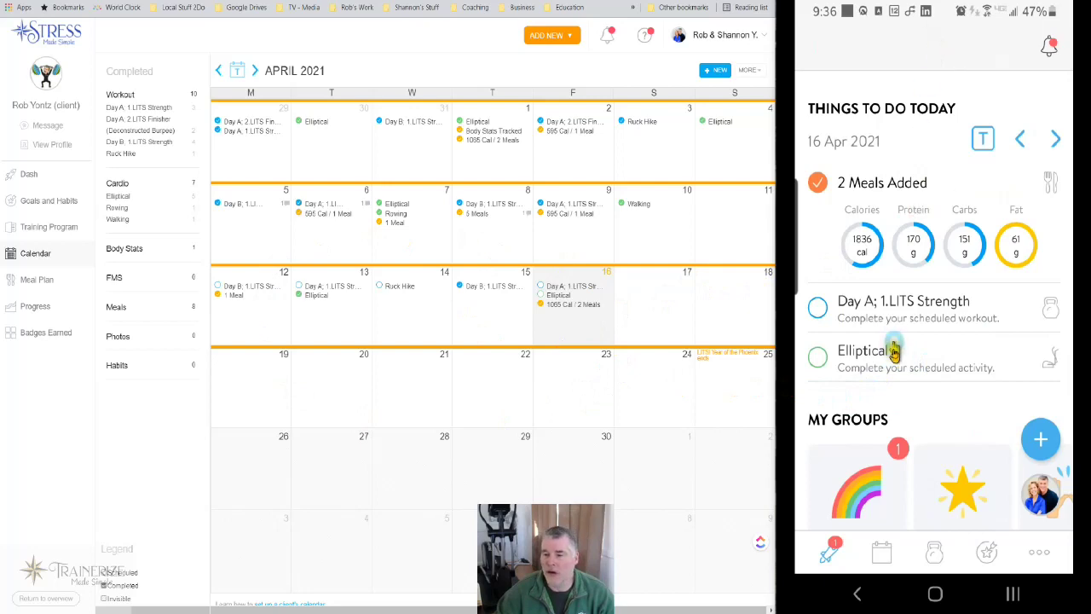
Launch the True North Fitness coach app from the Coaching folder and open the test client's summary
click(859, 595)
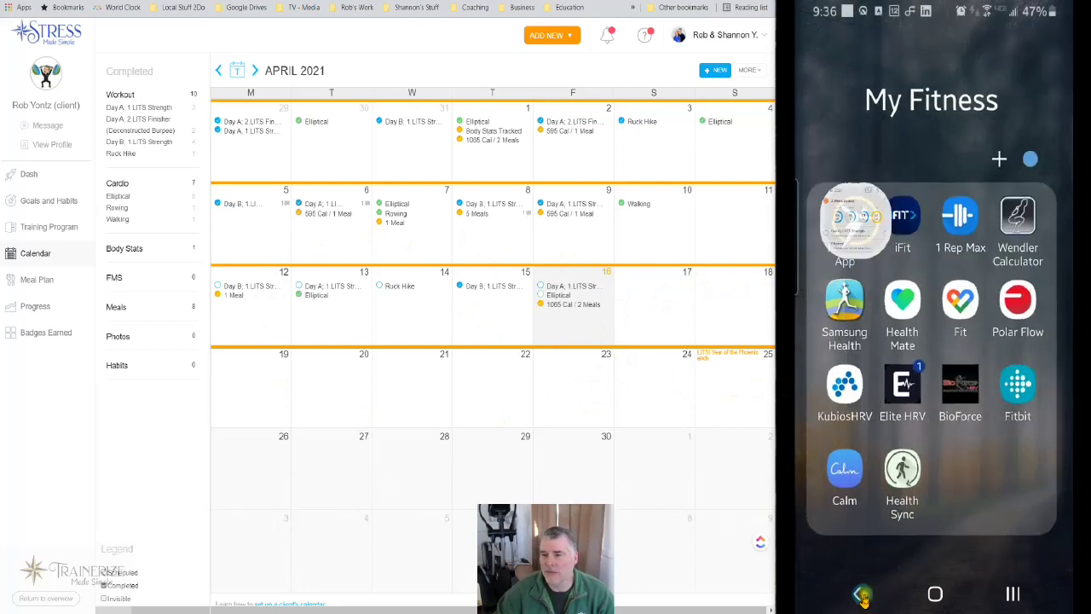
click(935, 592)
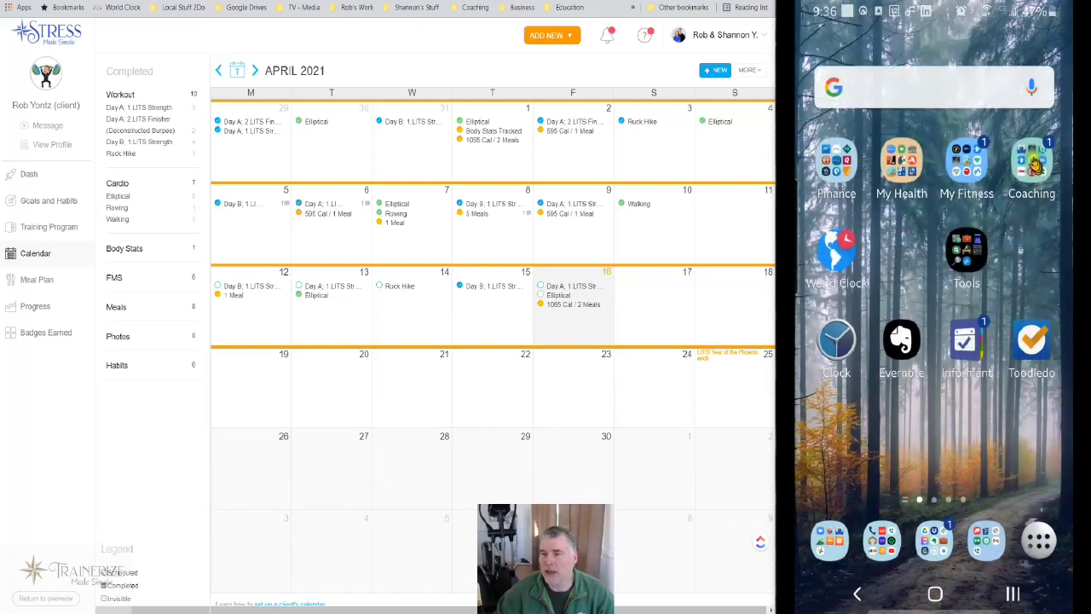
click(1034, 164)
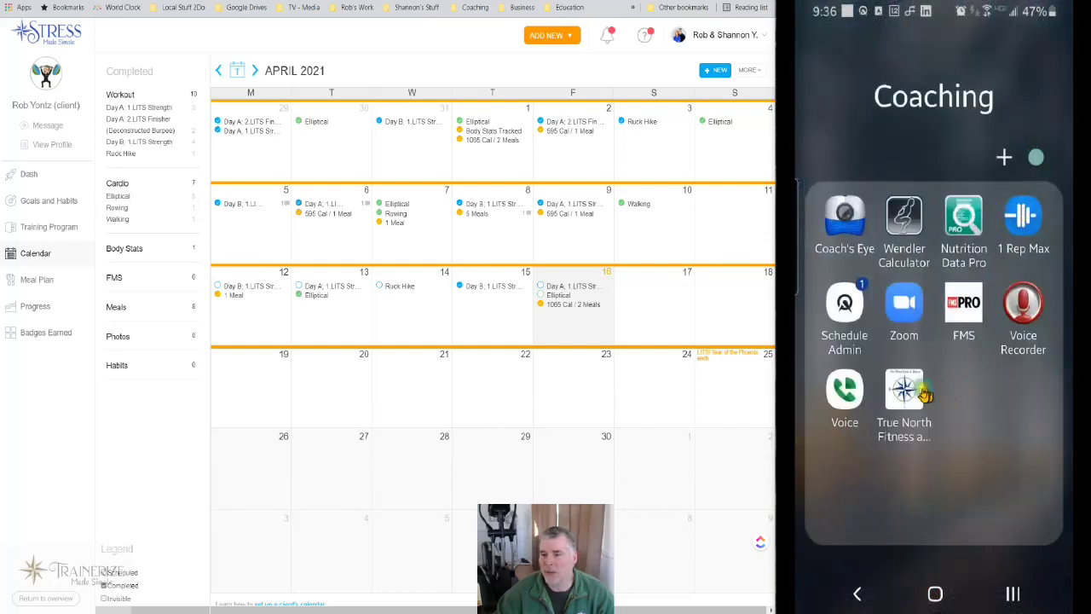
click(917, 388)
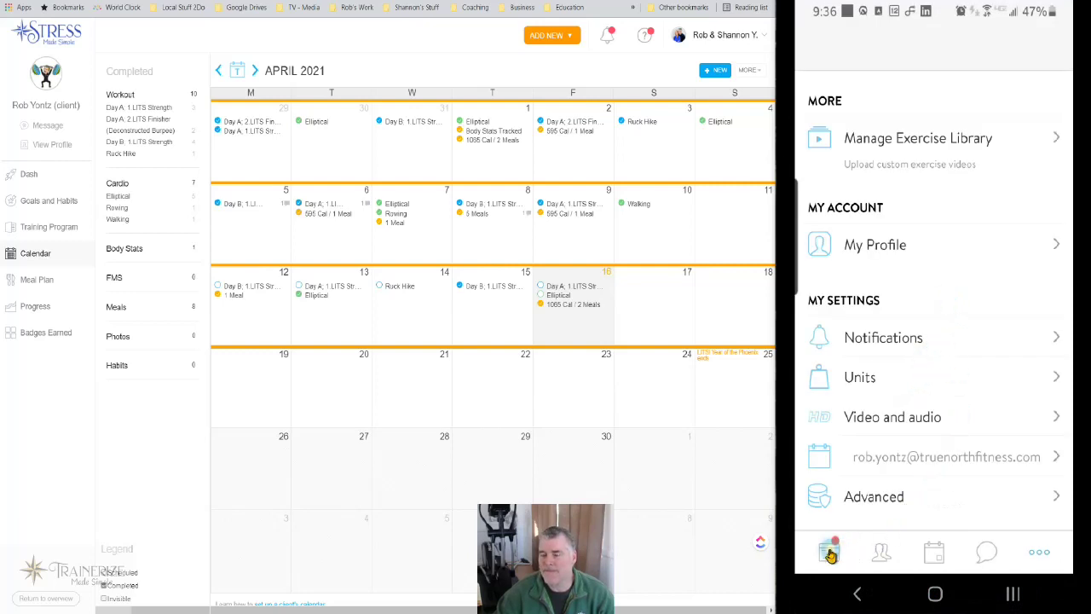
click(831, 553)
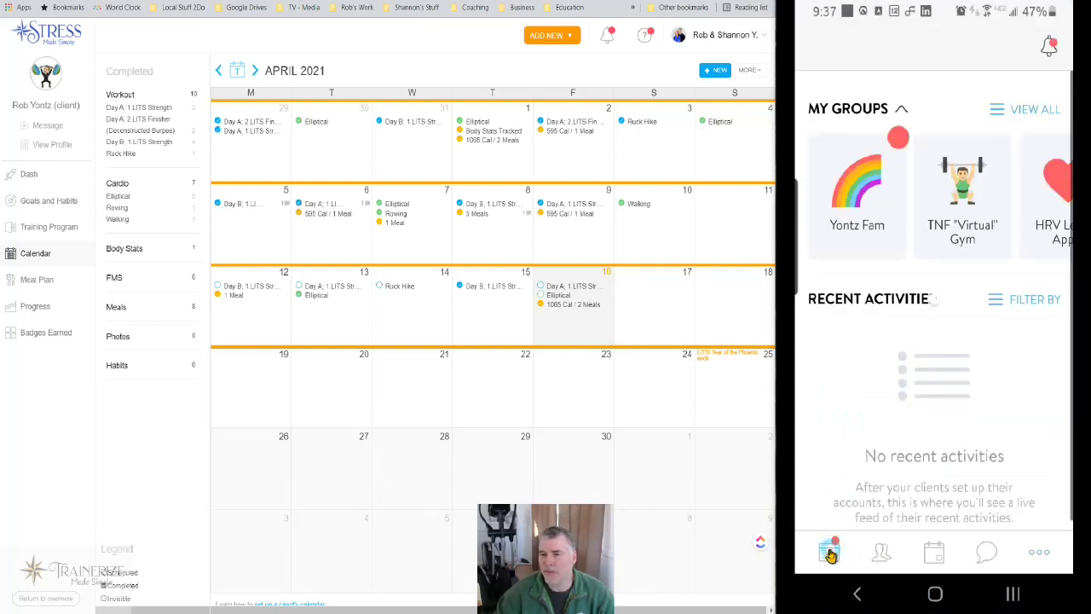
click(878, 554)
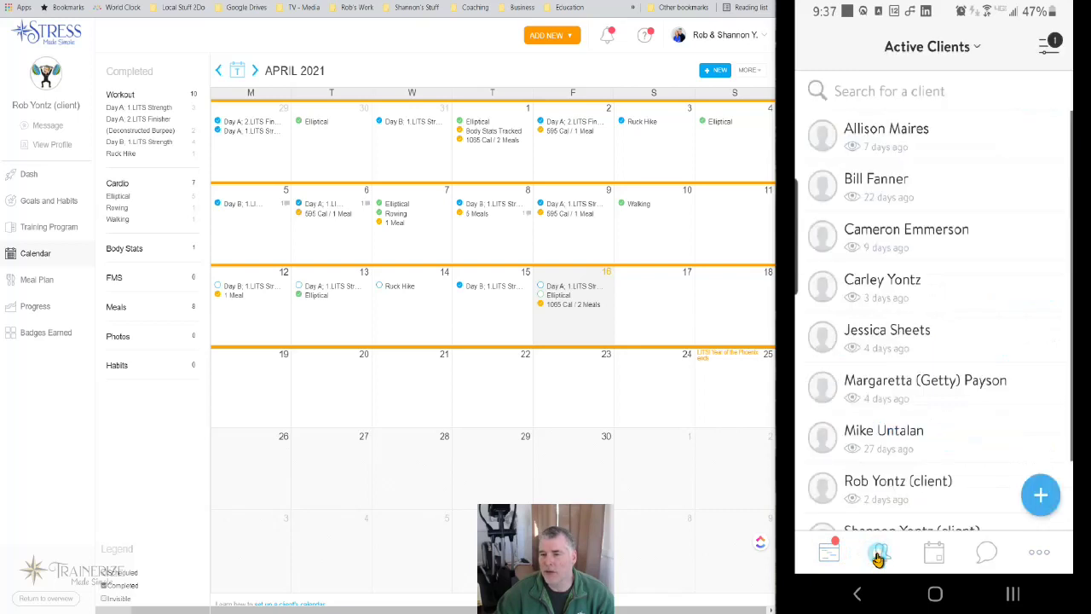
click(888, 484)
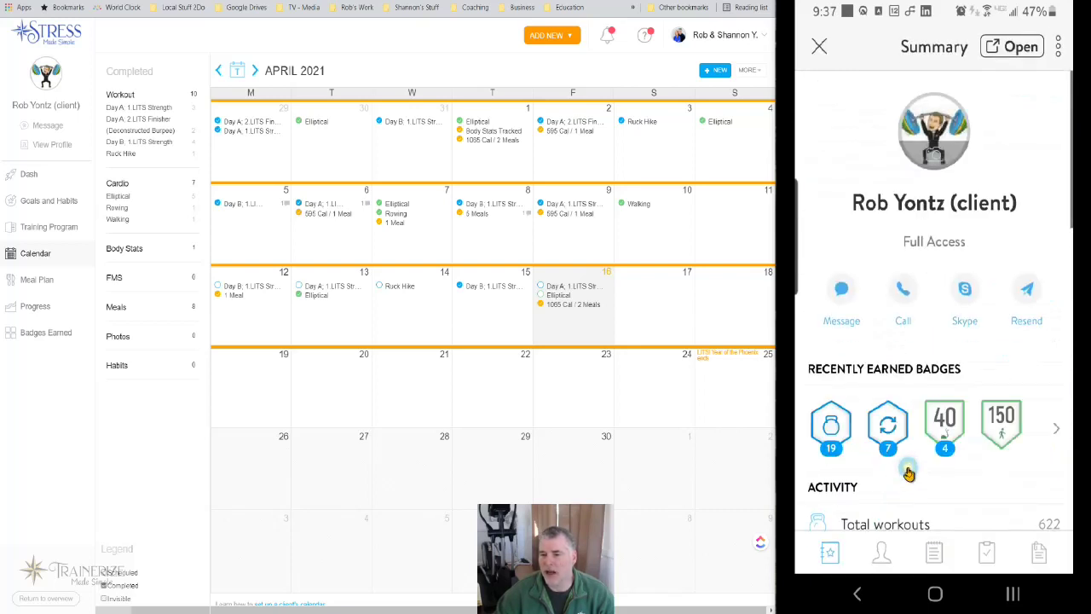
View the app as the client and review the two meals logged on 16 Apr
scroll(909, 473, down, 2)
scroll(910, 465, up, 2)
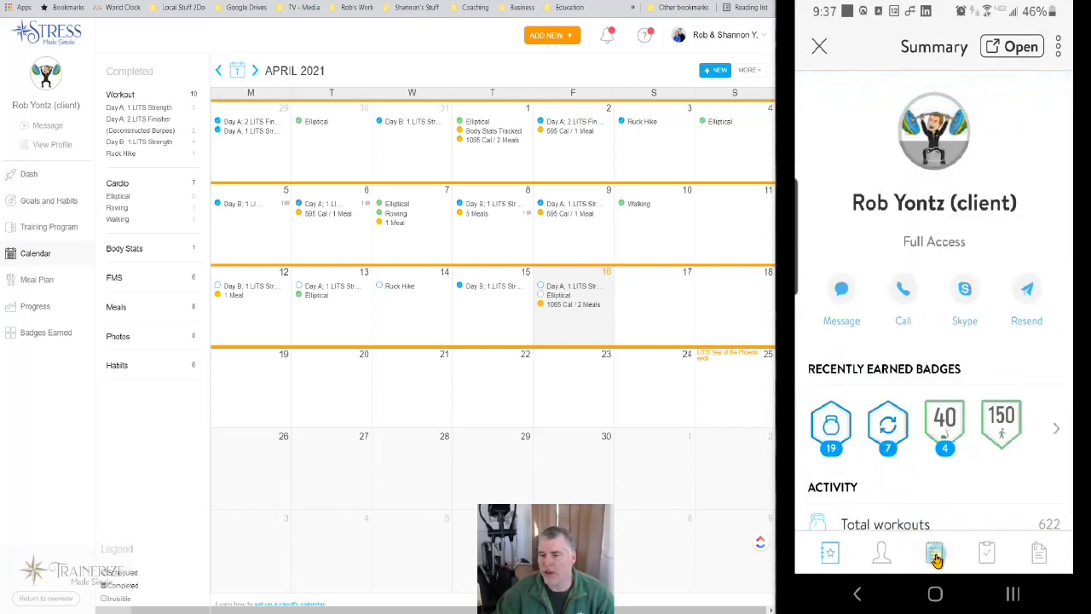
click(1010, 52)
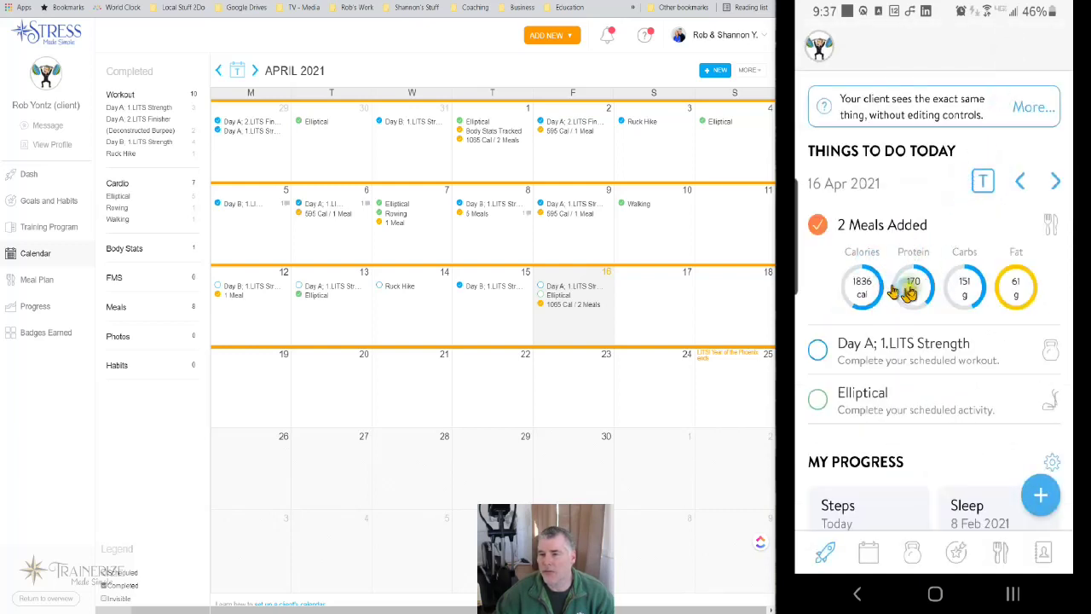
click(880, 226)
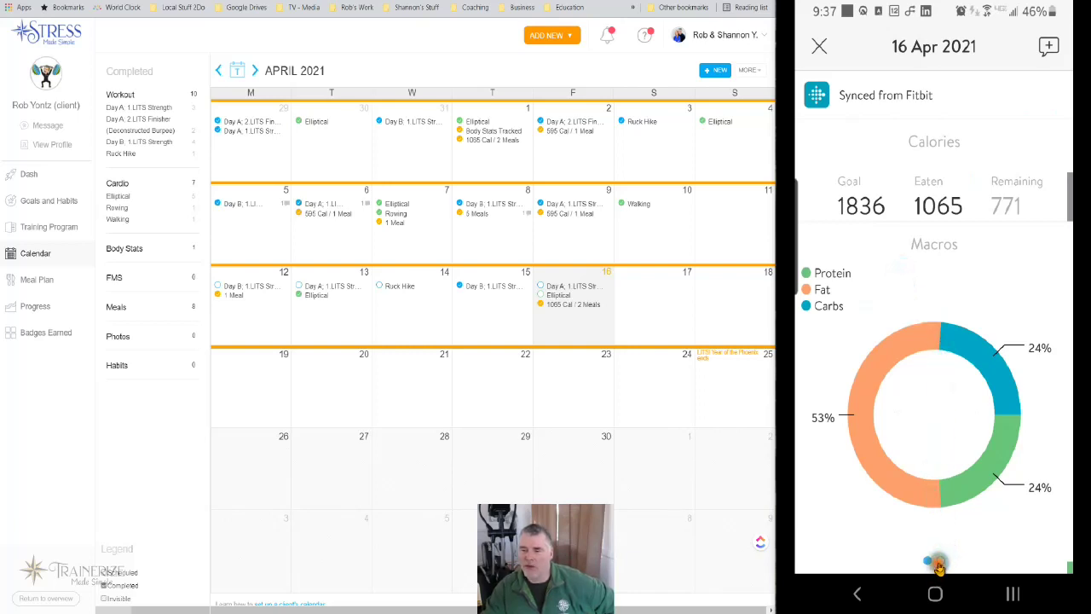
drag(1002, 422, 895, 413)
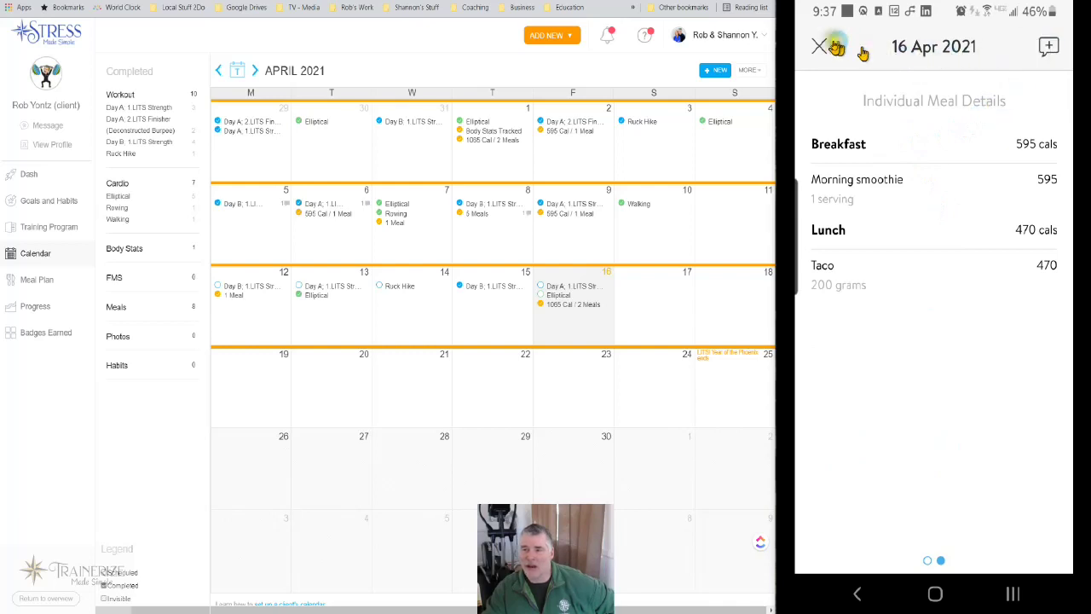
click(821, 47)
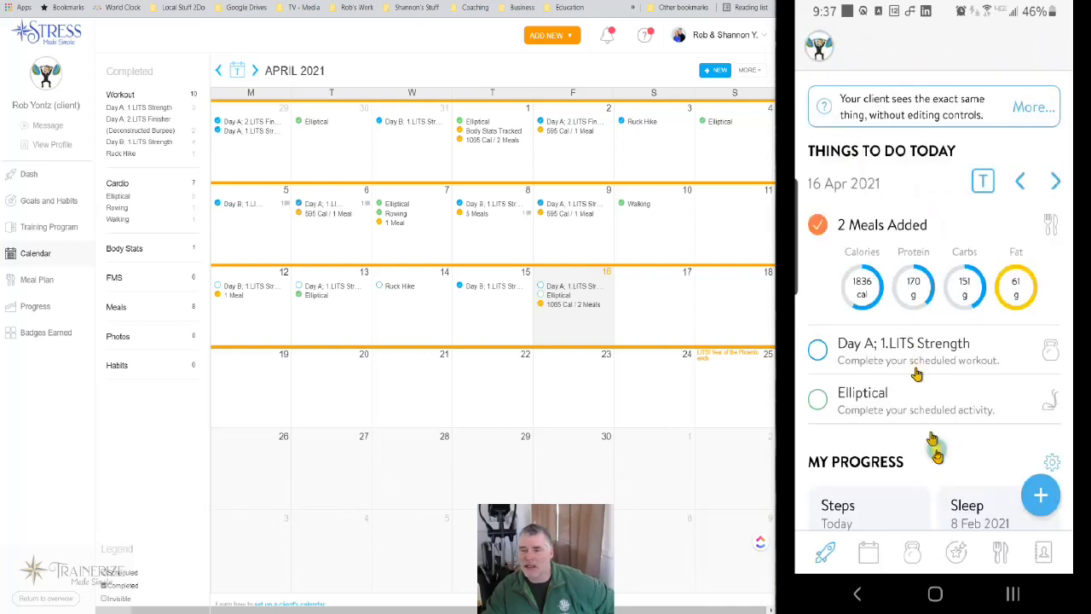
Open the meal logged on 12 Apr from the client's calendar list
click(871, 556)
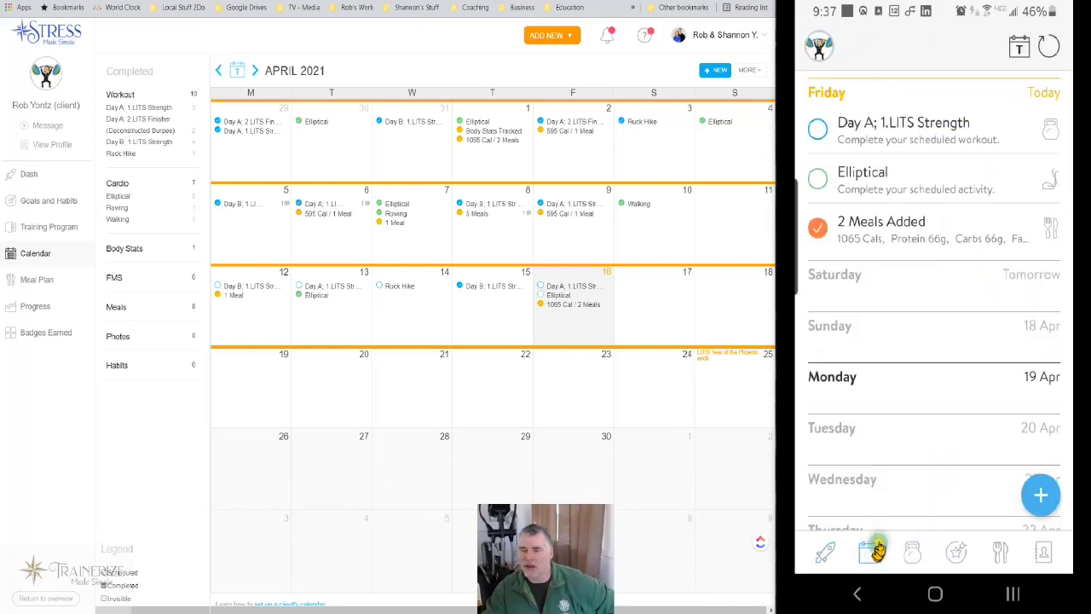
scroll(920, 441, up, 3)
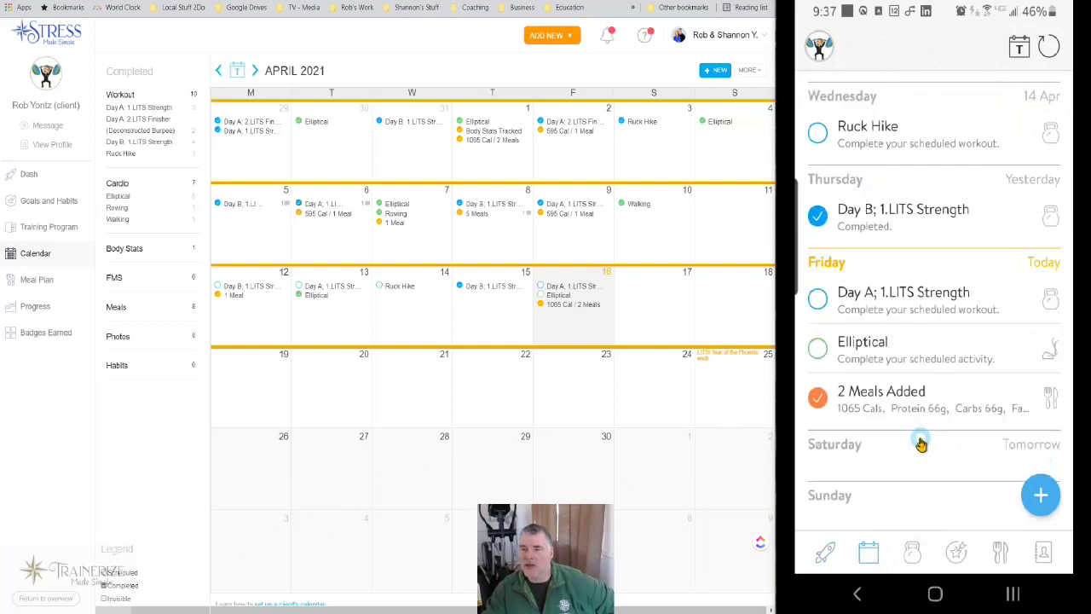
scroll(921, 441, up, 5)
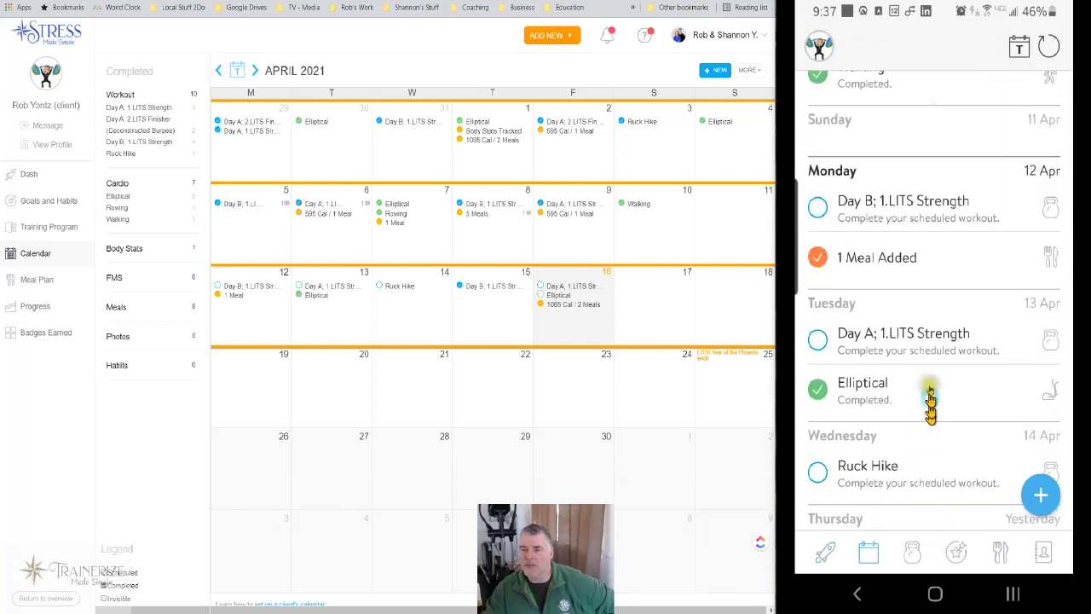
click(881, 260)
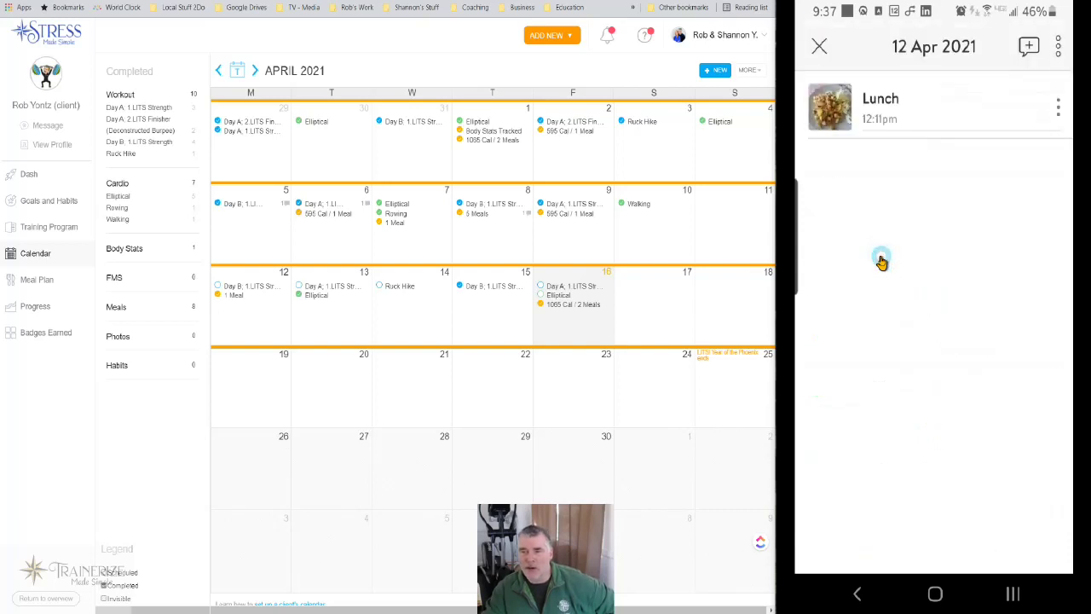
View the Lunch photo full size and open its comments thread
click(1059, 109)
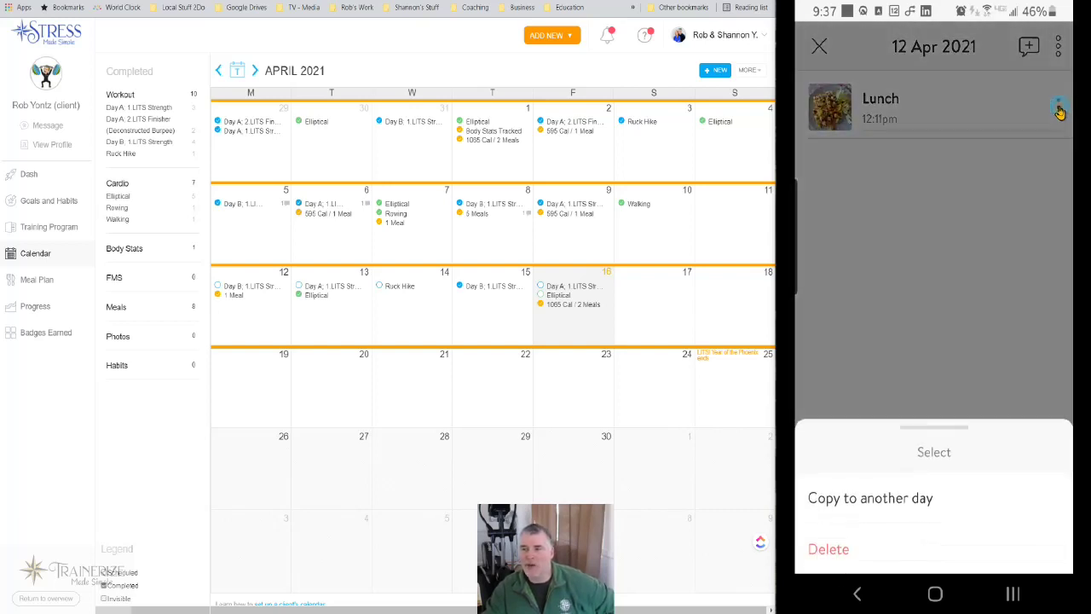
click(909, 295)
click(842, 107)
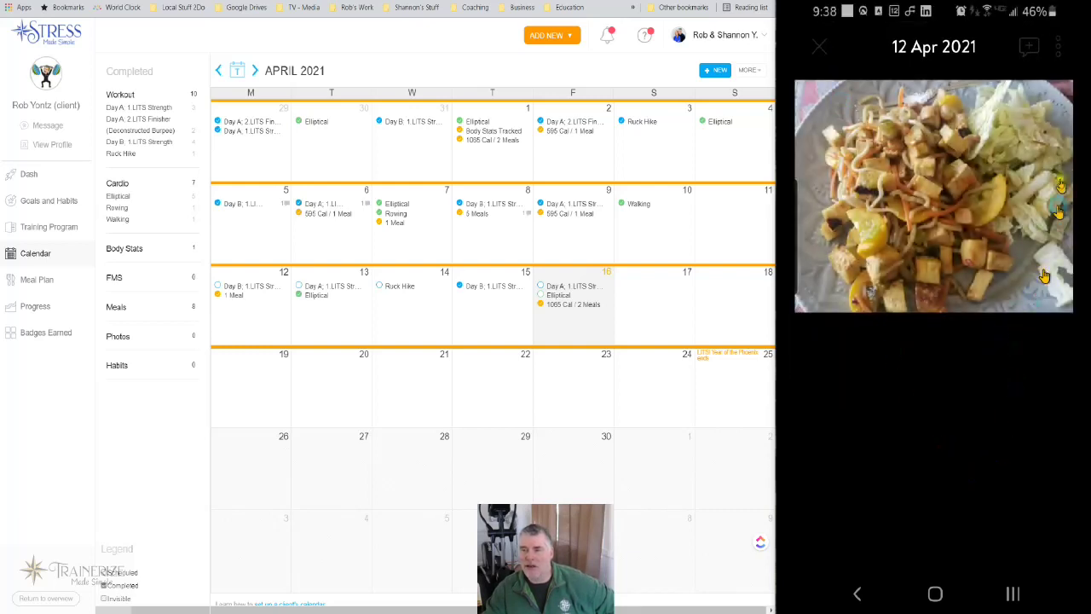
click(1055, 45)
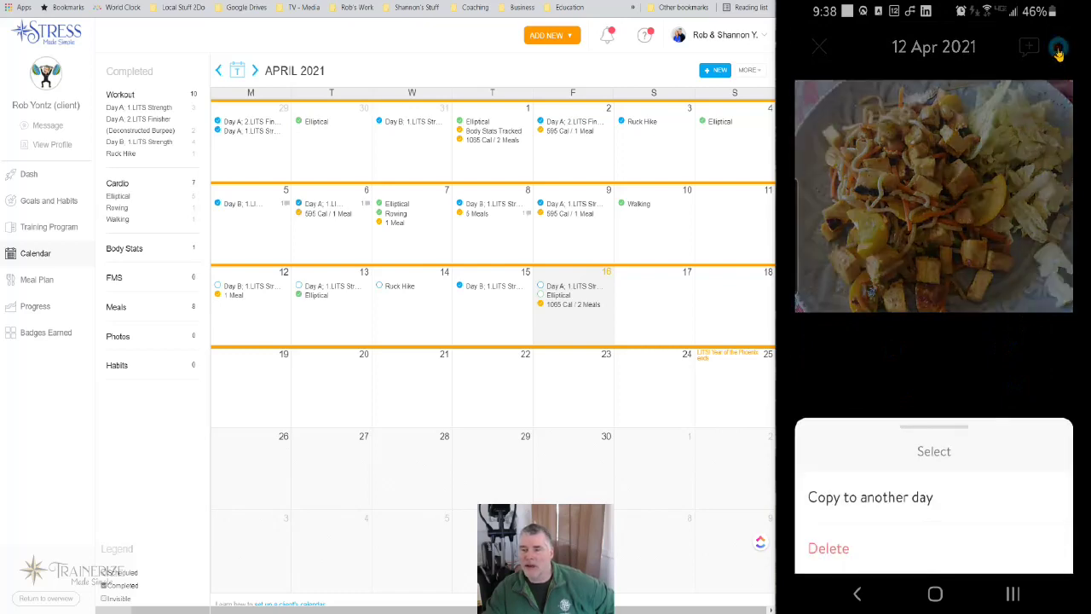
click(963, 388)
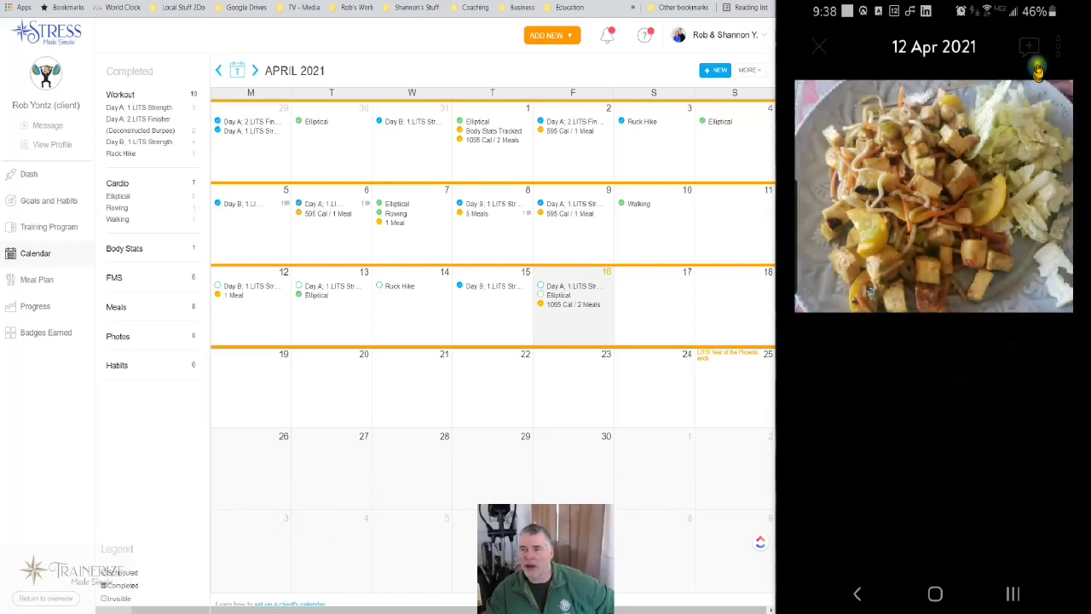
click(1029, 48)
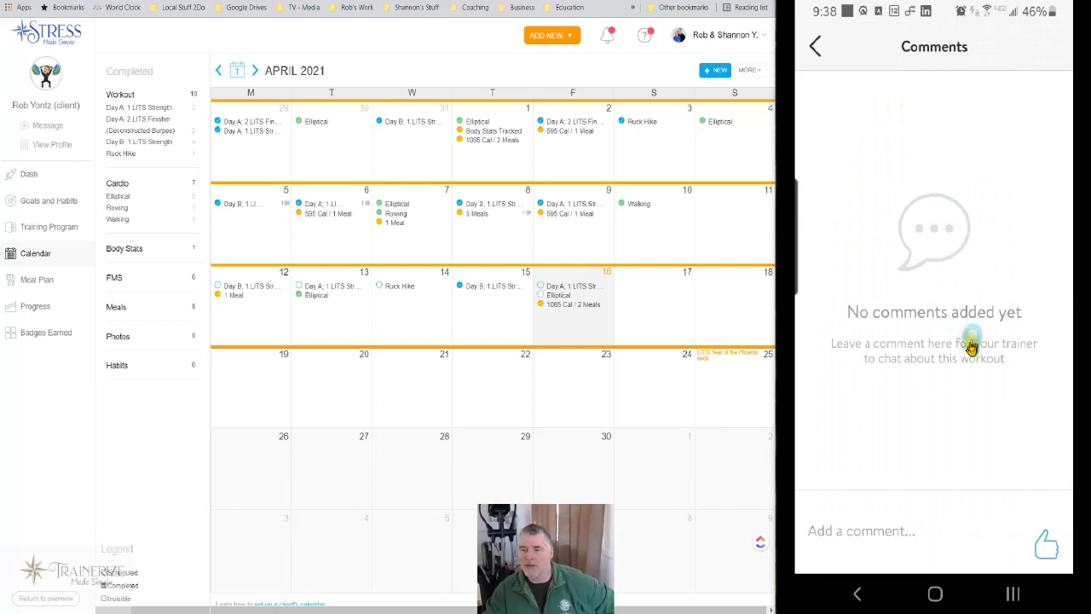
Post the test comment 'Rthwthw4h4wh' on the 12 Apr lunch photo, thumbs-up it, and go back to the photo
click(921, 531)
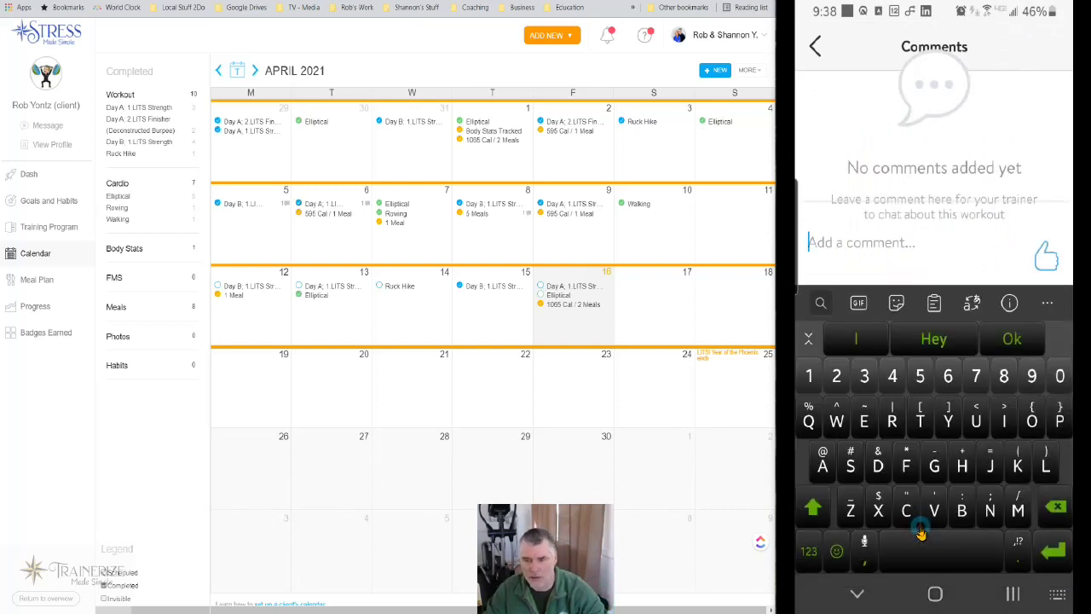
text(Rthwthw4h4wh)
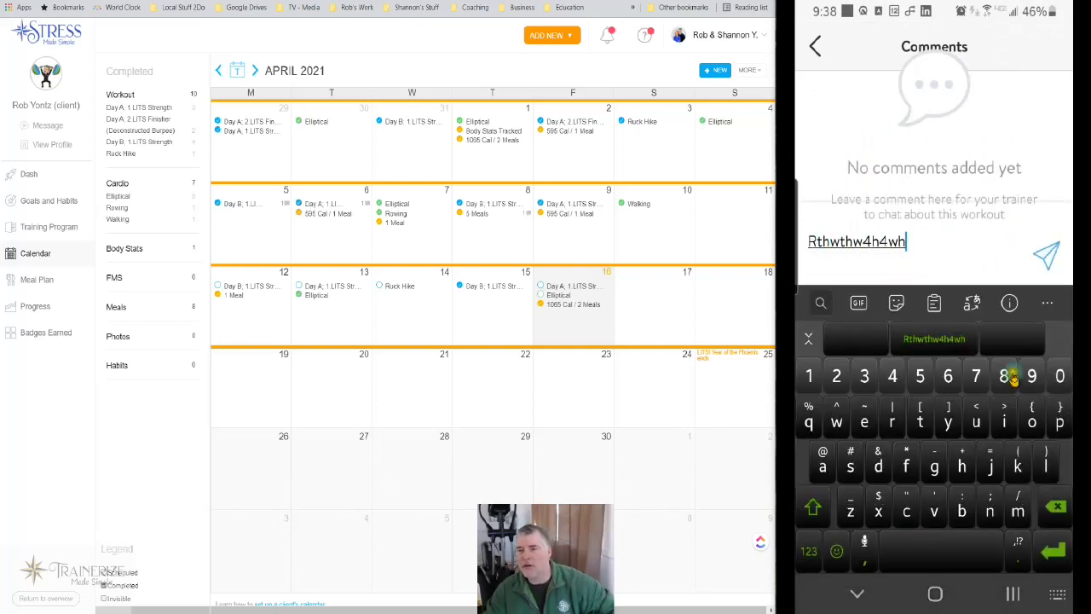
click(1047, 256)
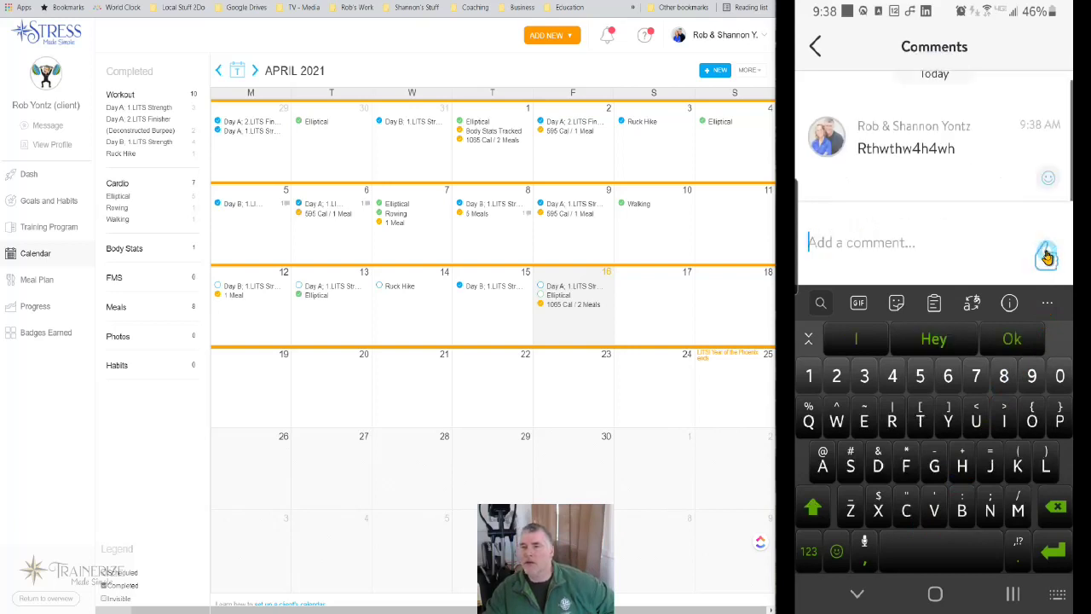
click(856, 593)
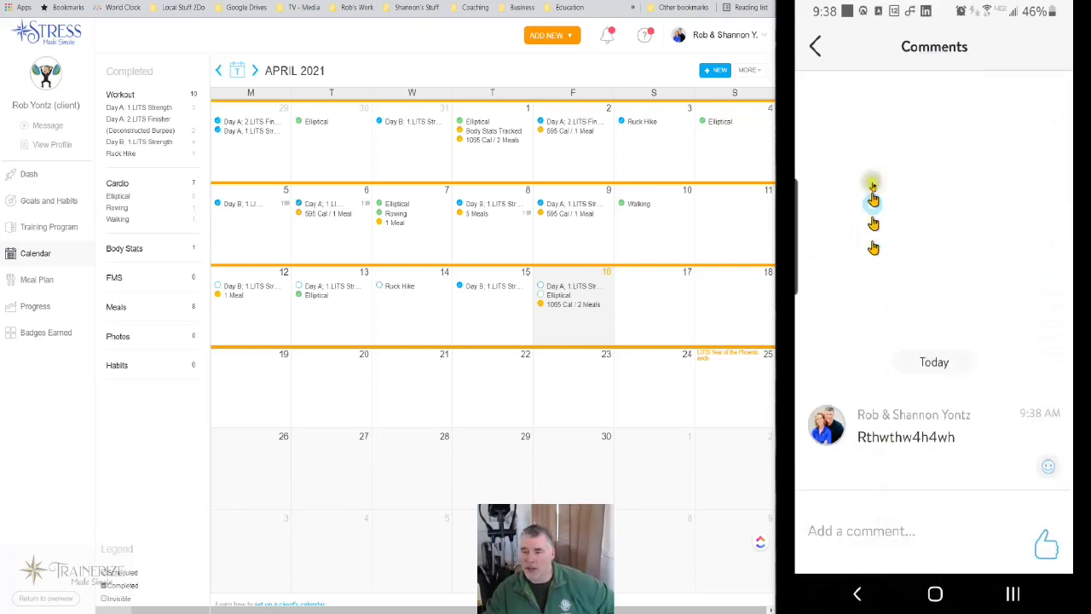
click(1049, 468)
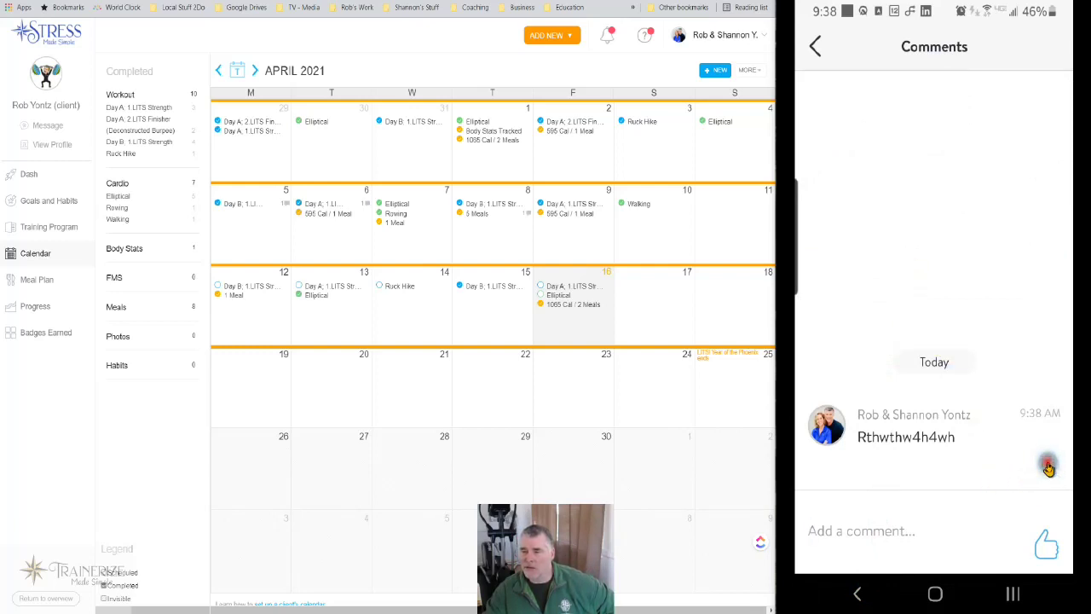
click(1008, 424)
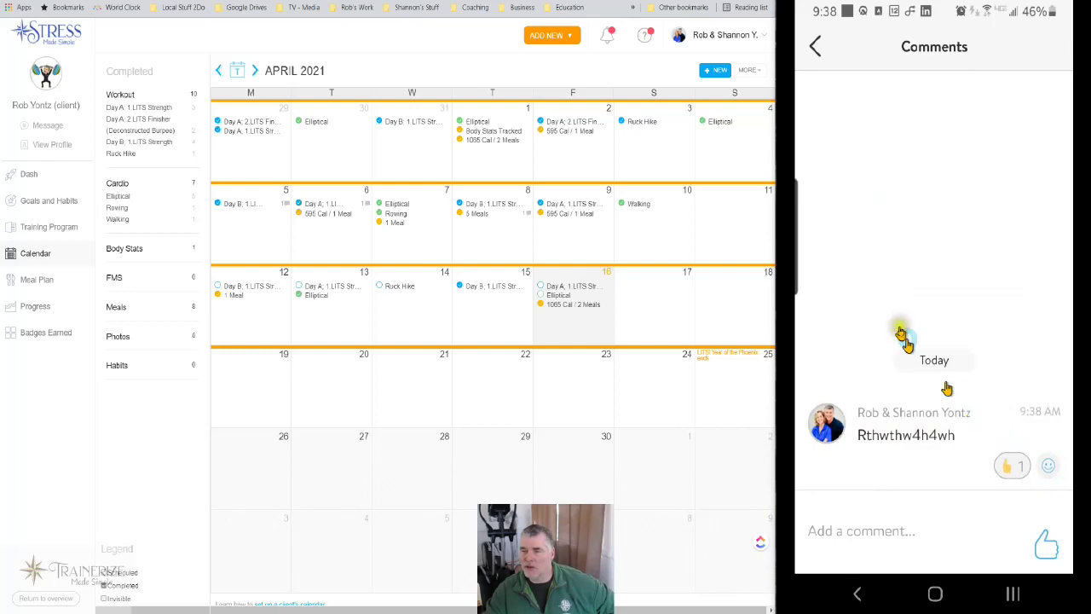
click(816, 47)
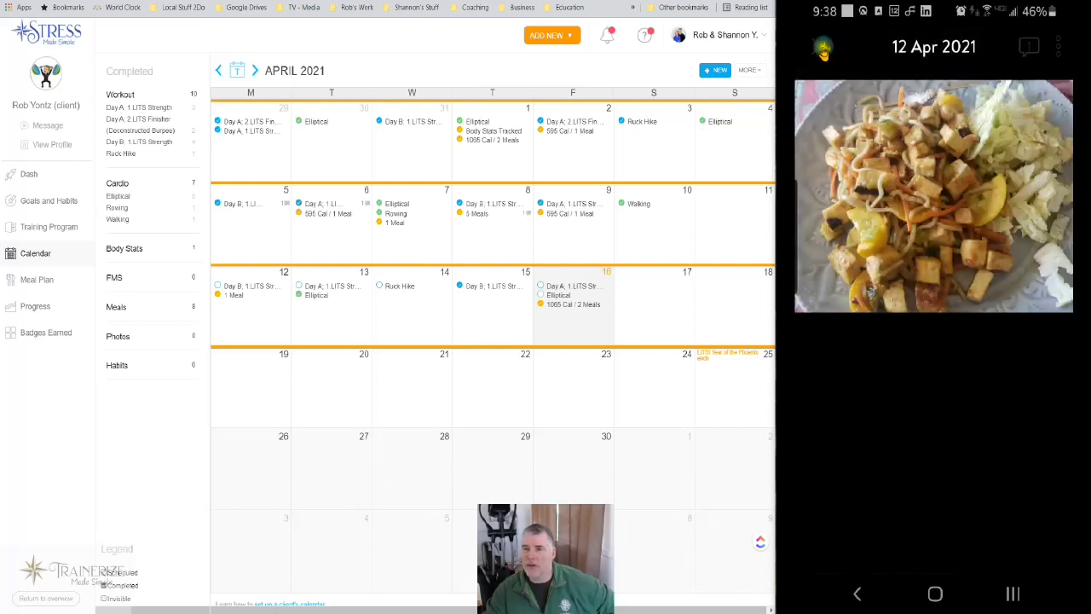
Back out to the calendar list and open, then close, the five meals logged on 8 Apr
click(822, 50)
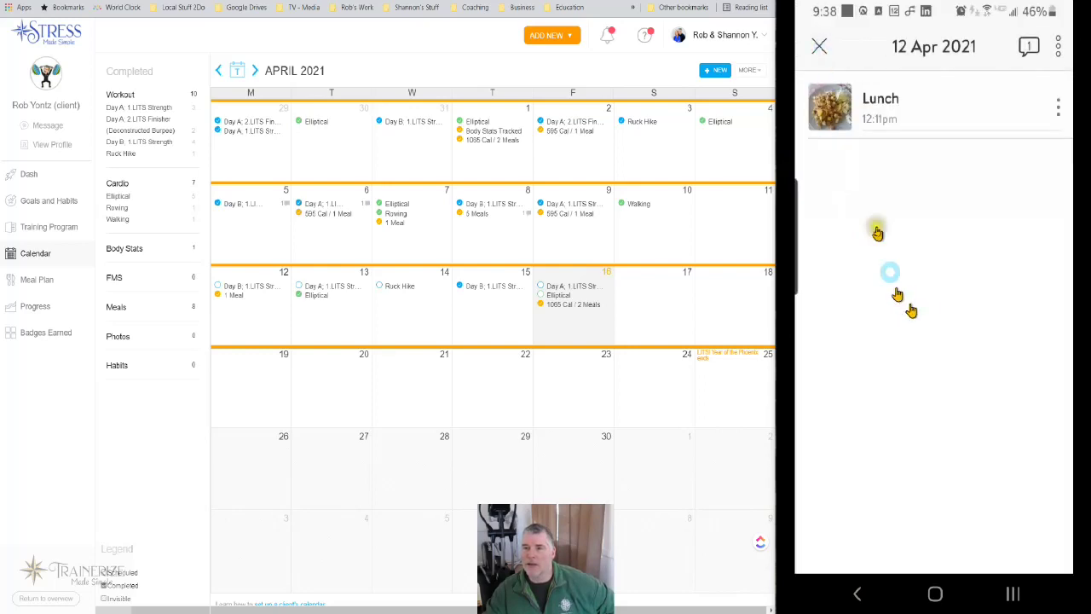
click(820, 46)
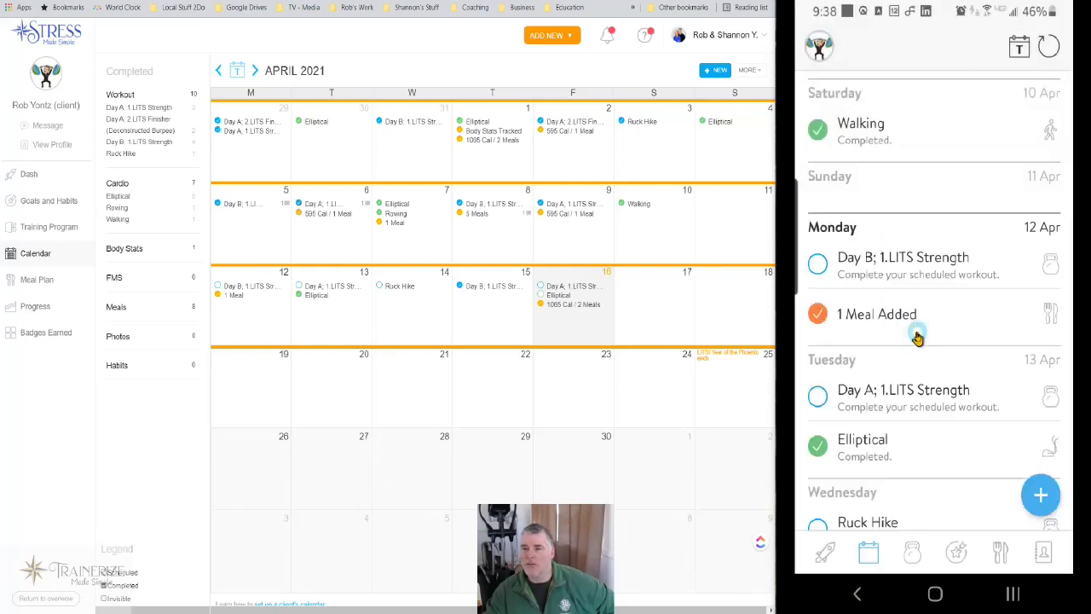
scroll(916, 335, up, 5)
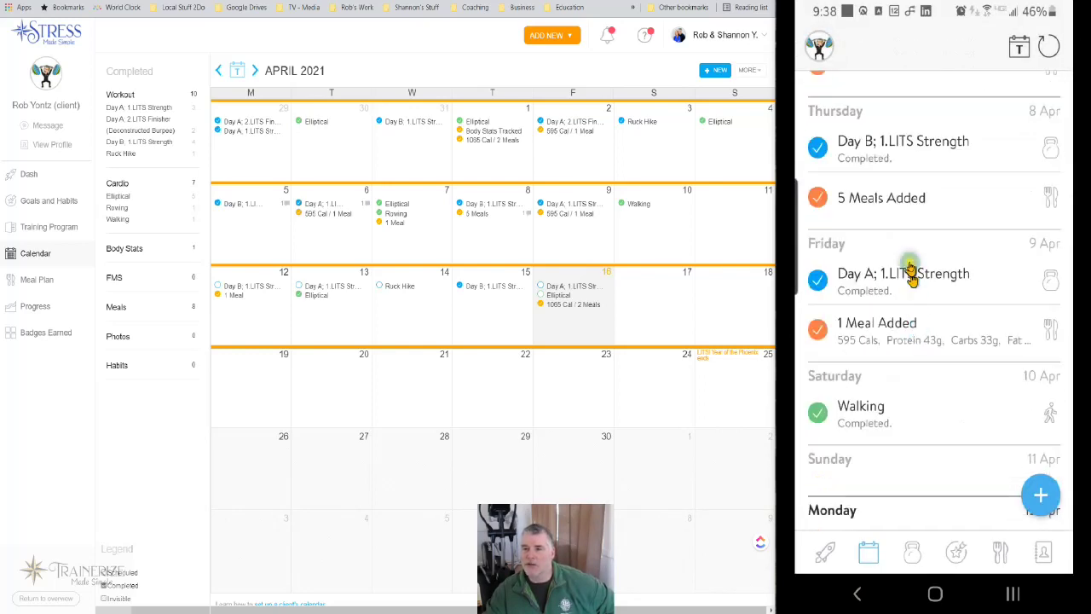
click(881, 198)
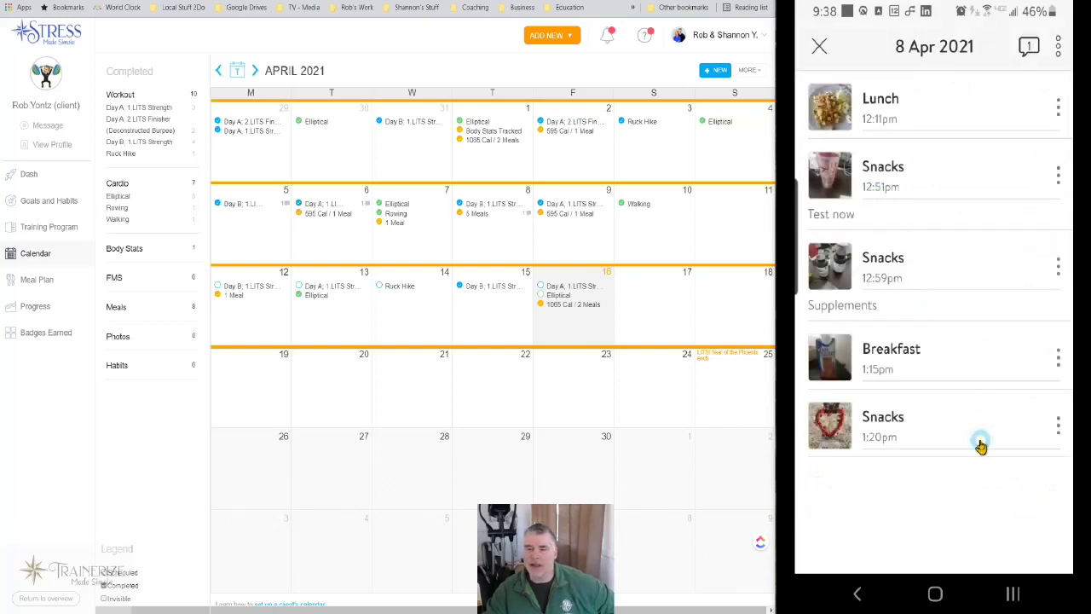
click(820, 48)
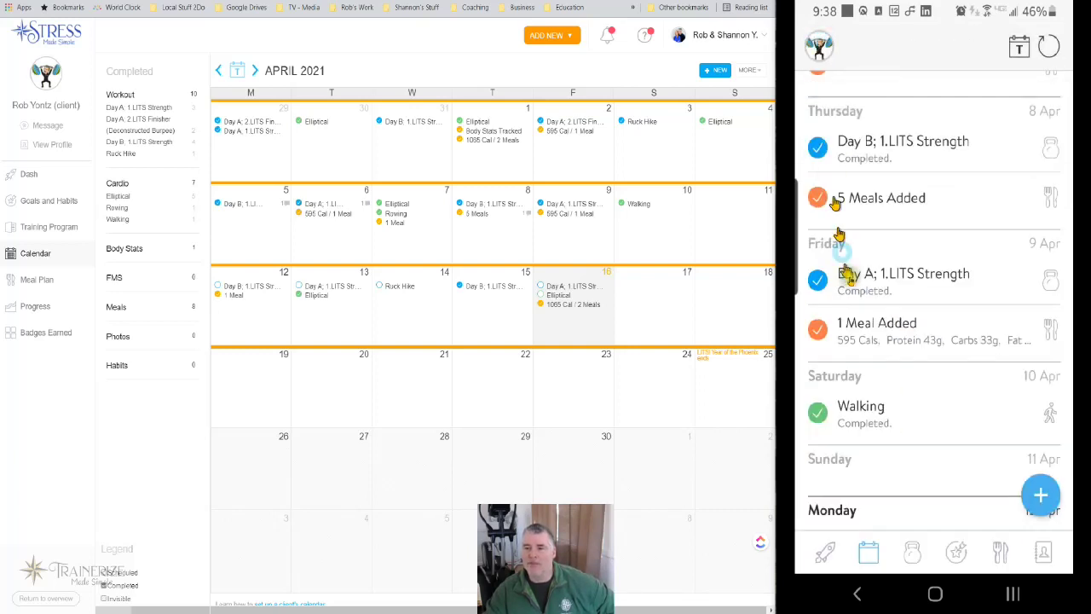
Step the client's daily to-do view back nine days to 8 Apr
click(824, 553)
click(1020, 185)
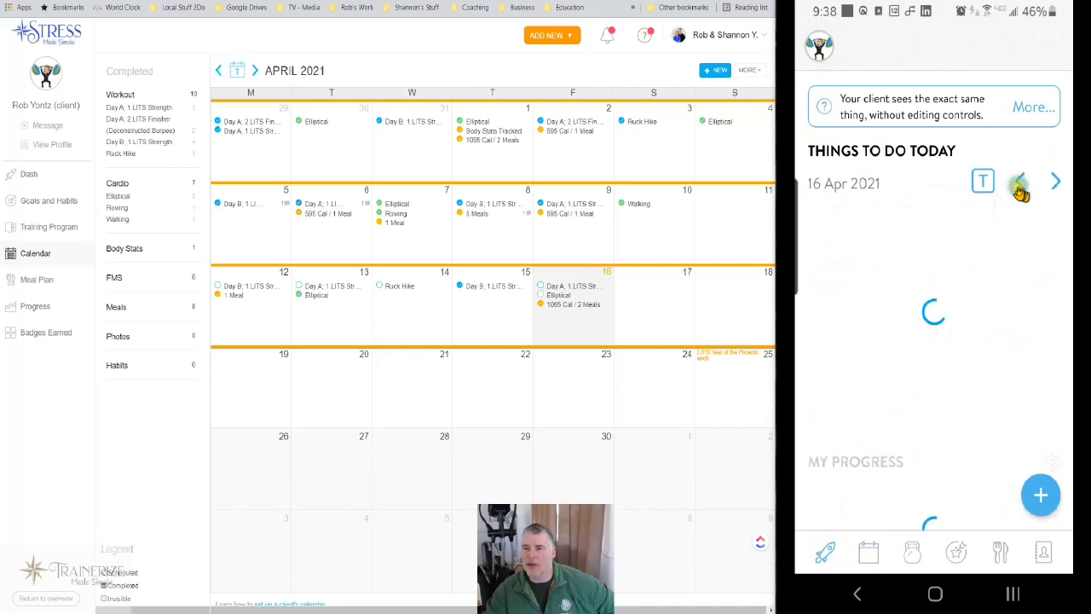
click(1019, 184)
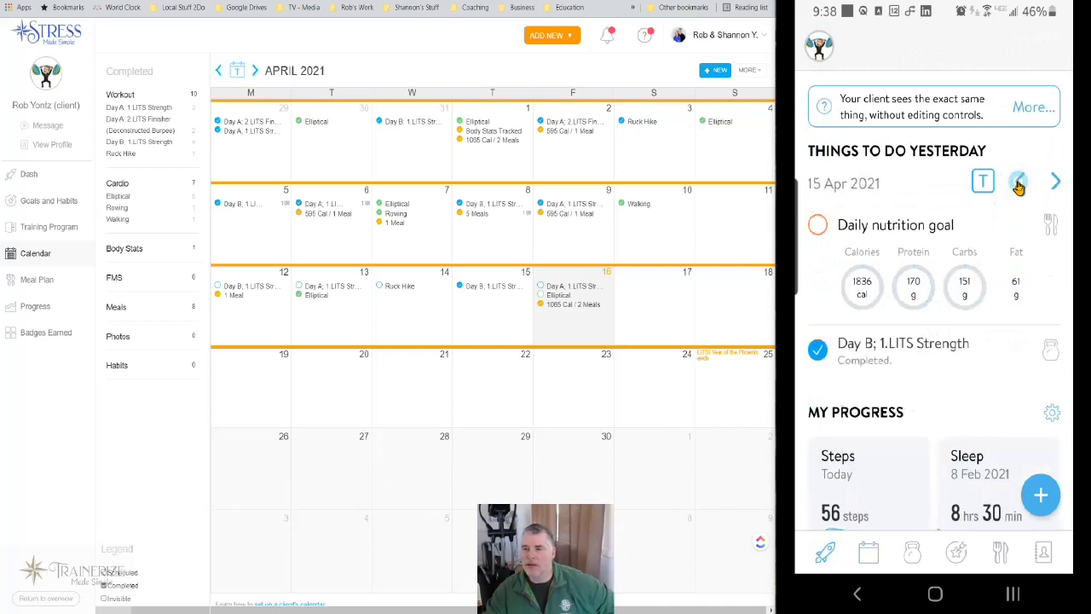
click(1020, 185)
click(1020, 184)
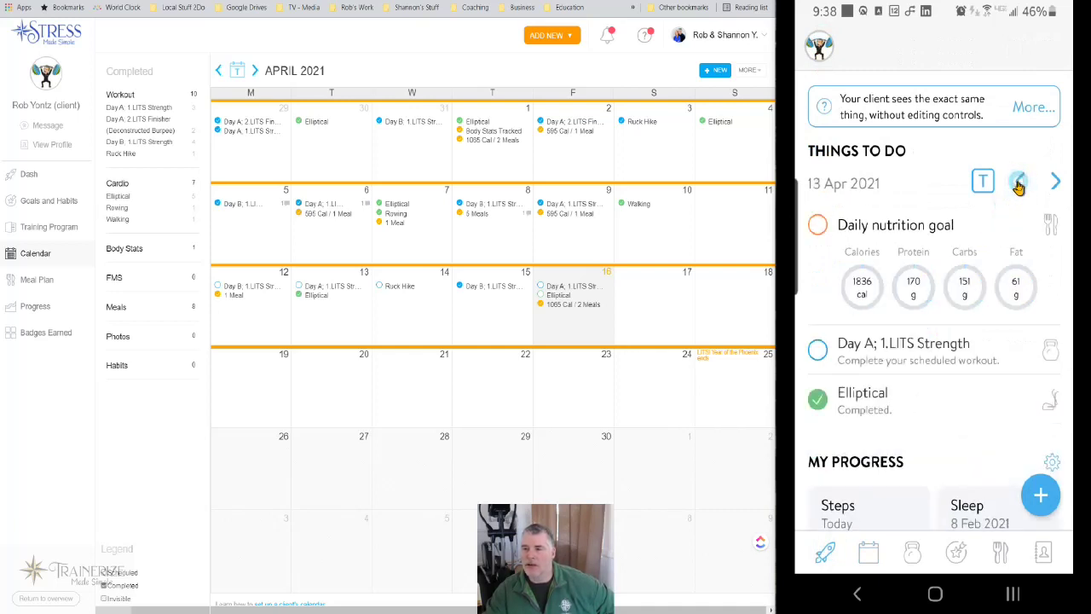
click(1018, 185)
click(1019, 184)
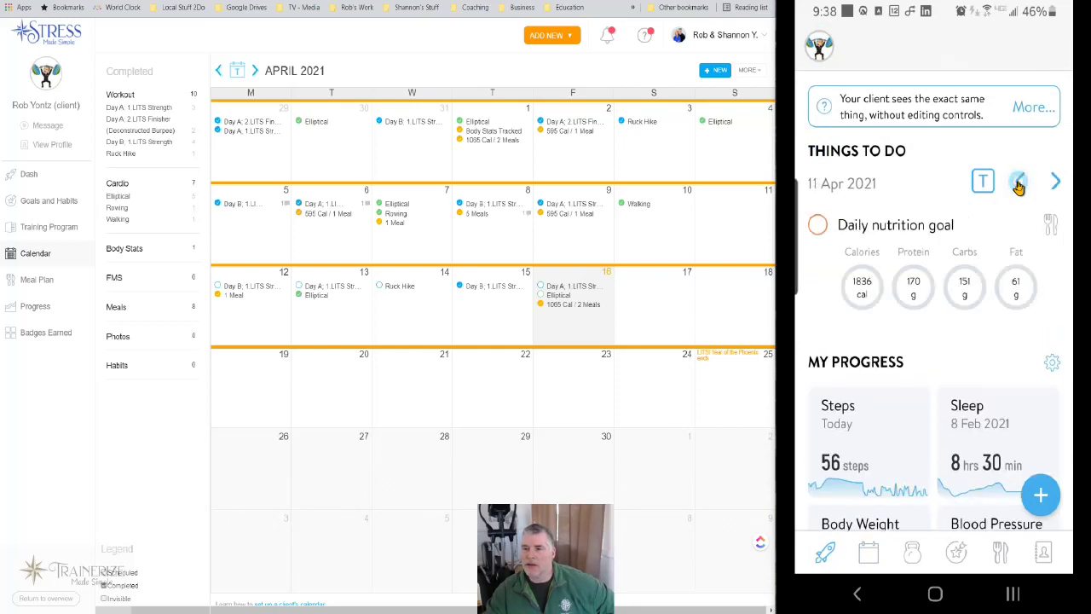
click(1019, 185)
click(1018, 184)
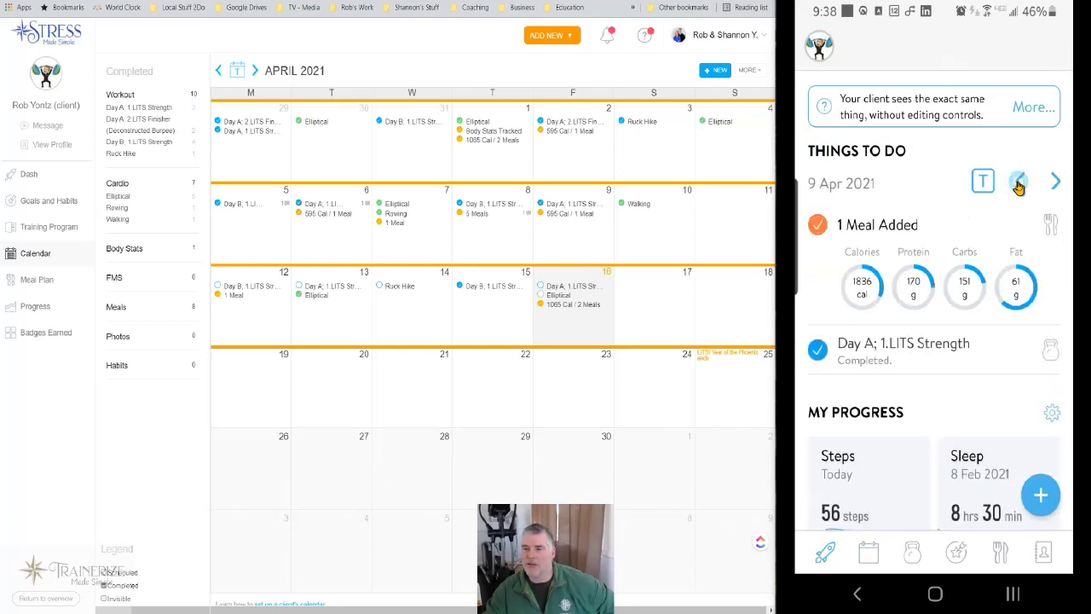
click(1019, 184)
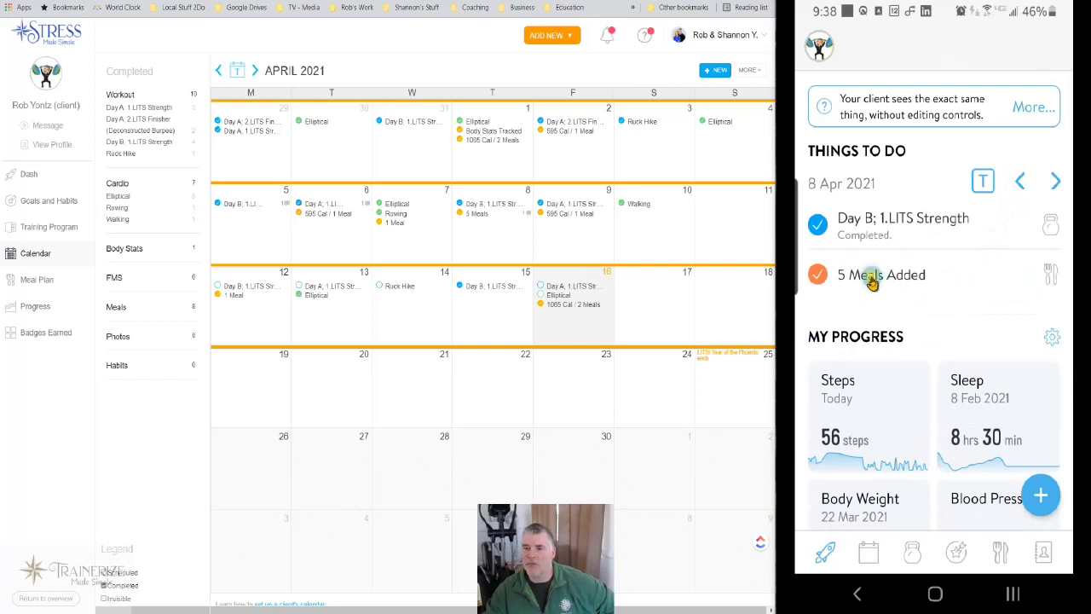
Review the five 8 Apr meals there, then close the client's view from the account list
click(872, 281)
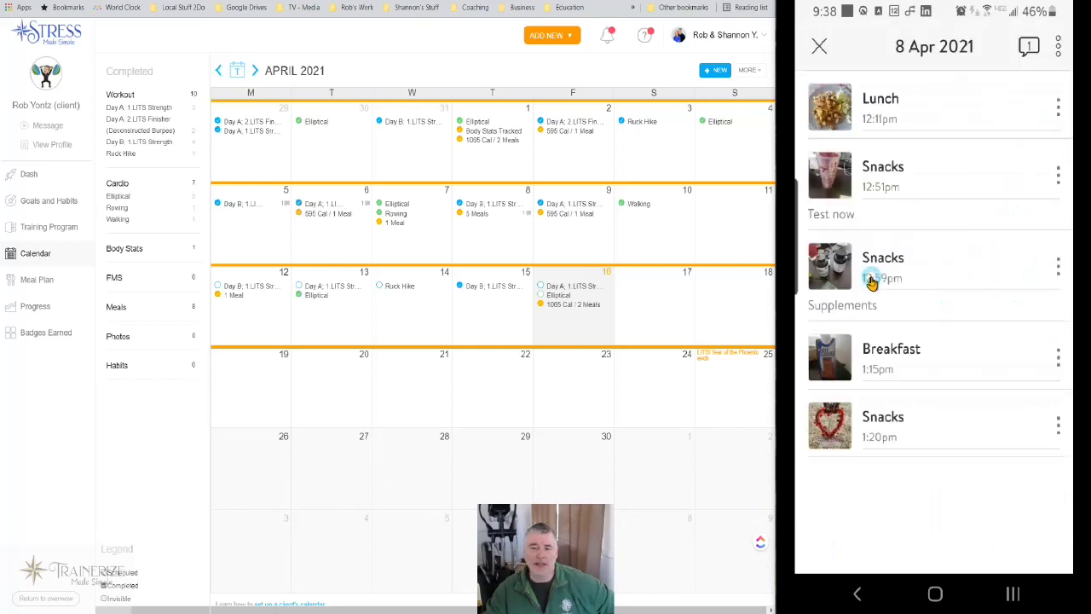
click(820, 47)
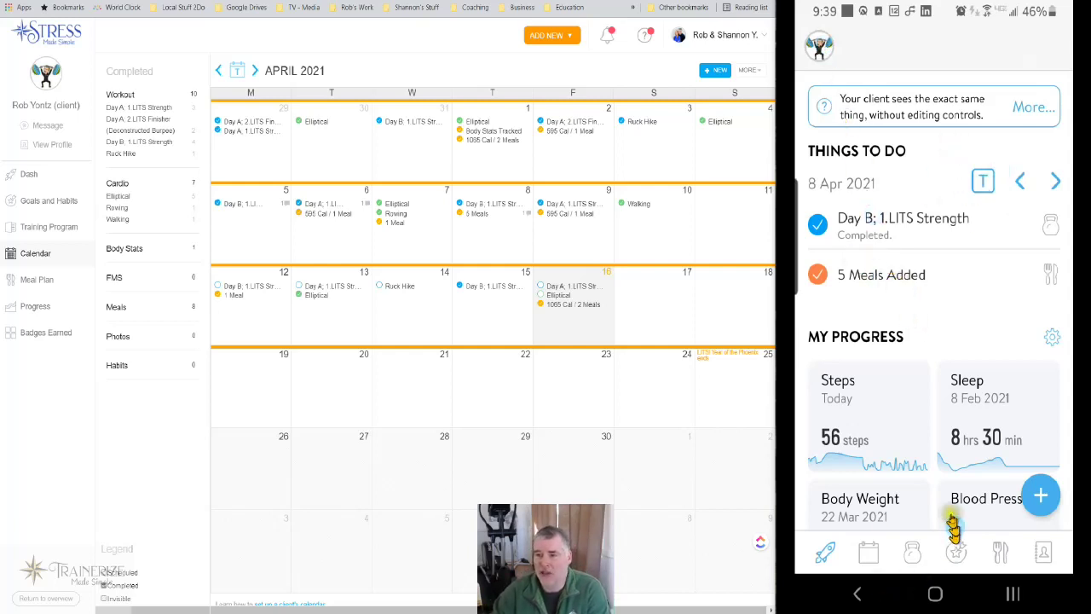
click(819, 48)
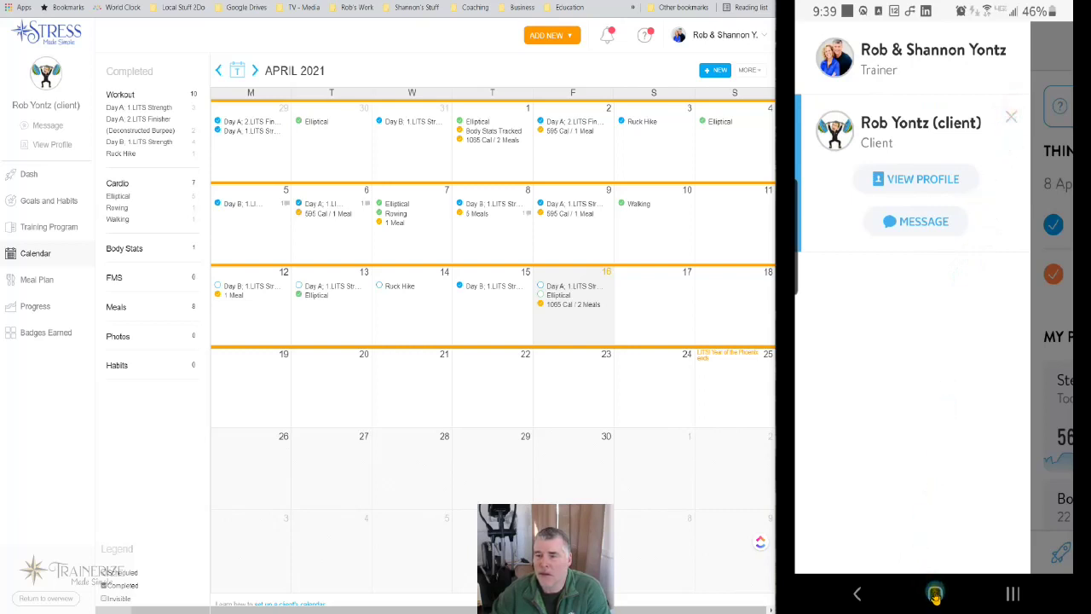
click(1011, 117)
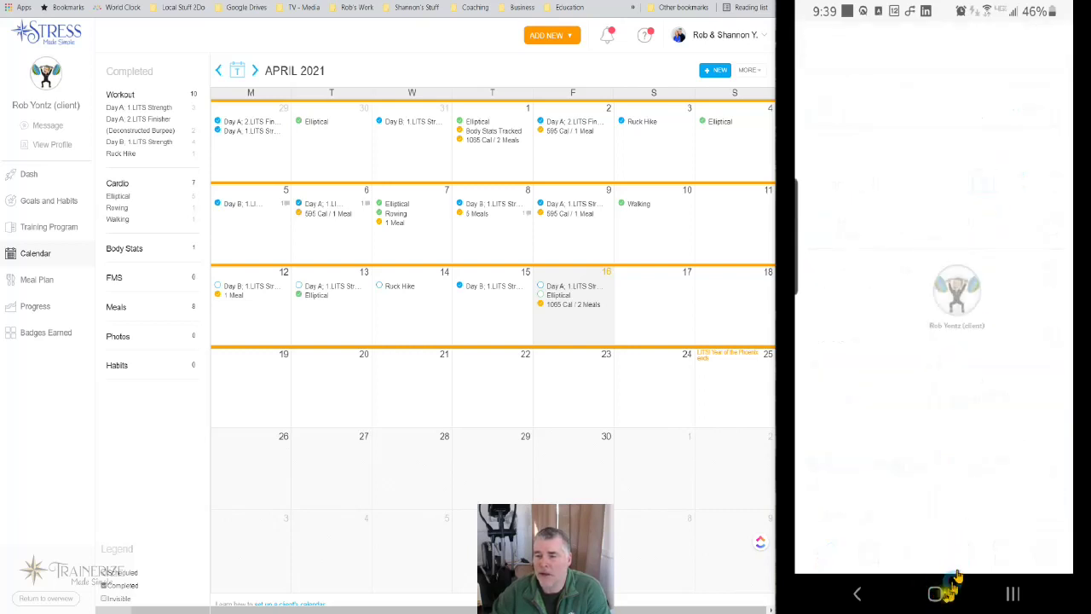
Exit Trainerize to the phone's home screen with the Home button
click(935, 591)
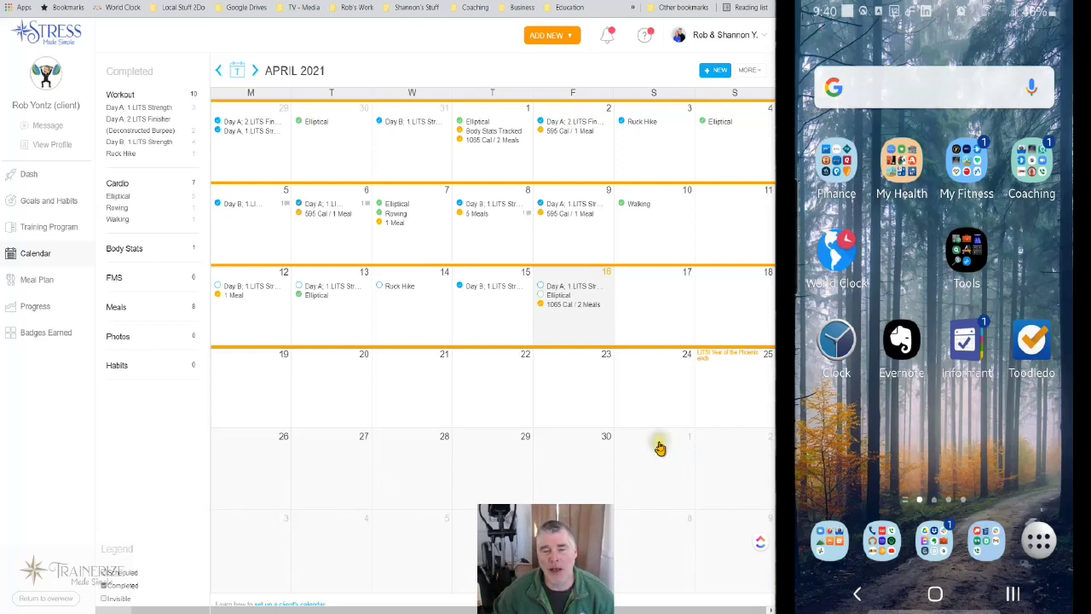
mouse_move(579, 613)
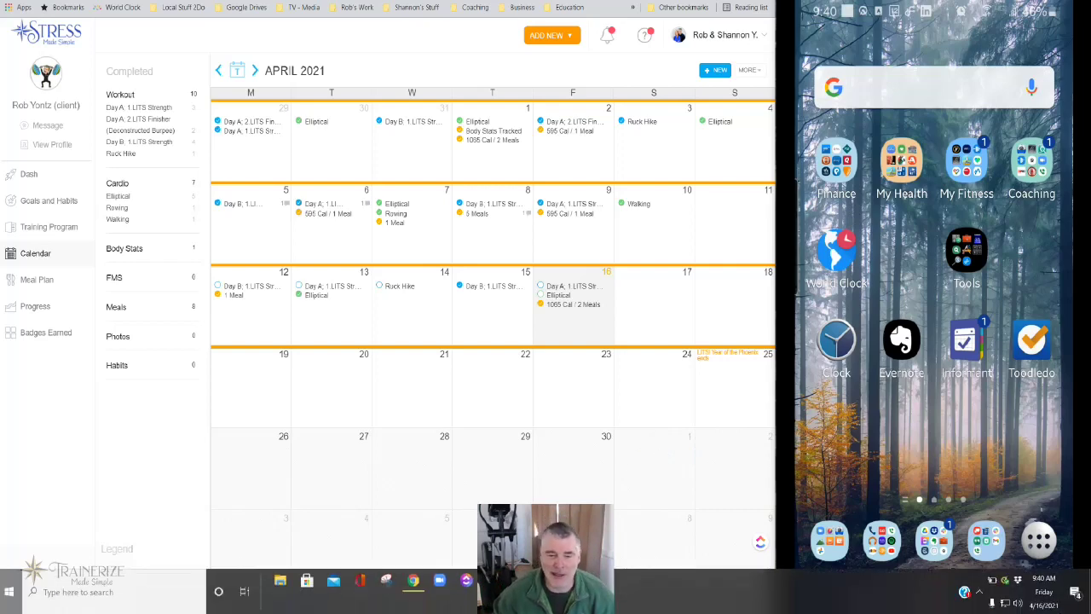